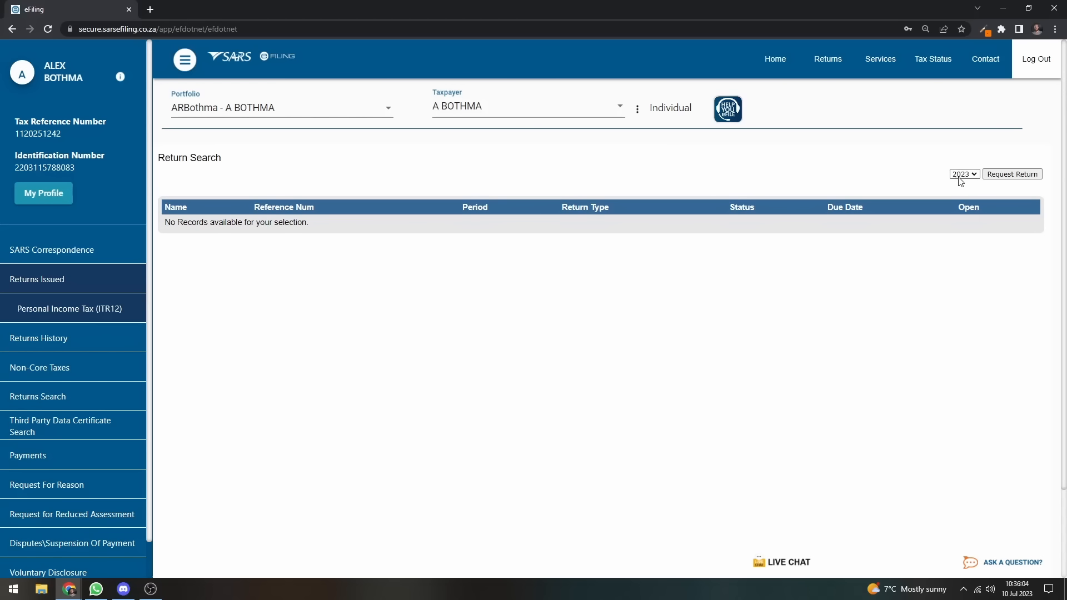
Request the 2023 income tax return, acknowledging the certificate notice and dismissing the Help-You-eFile introduction
left_click(987, 175)
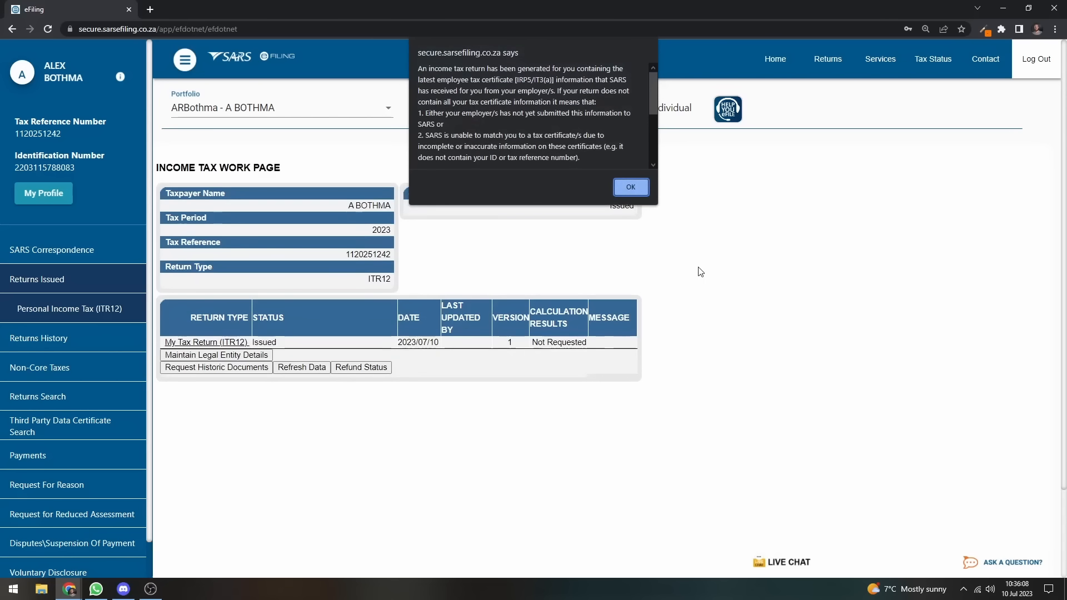
left_click(633, 188)
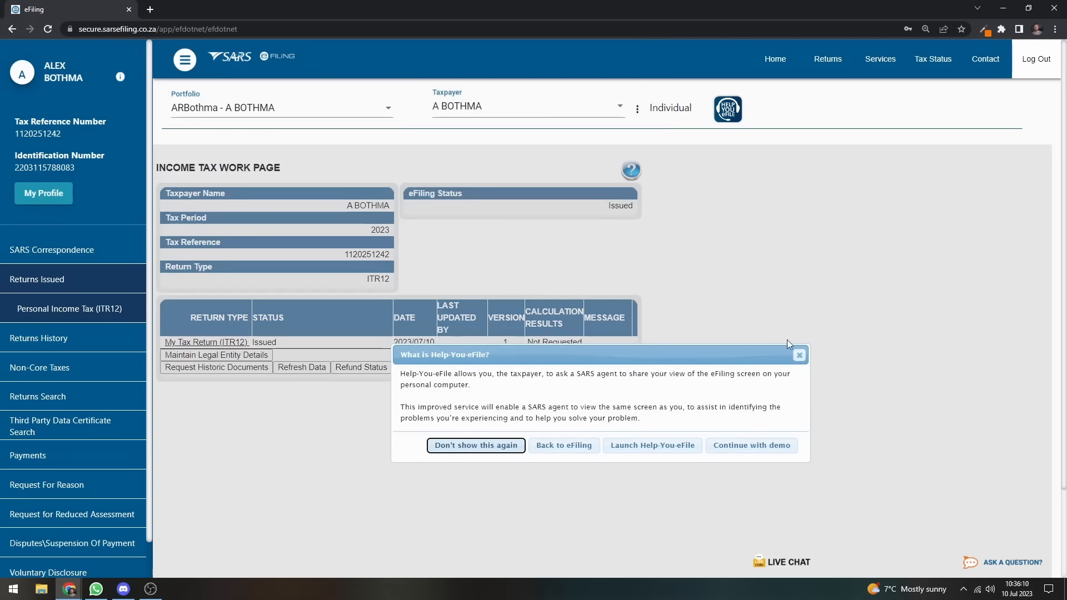
left_click(799, 356)
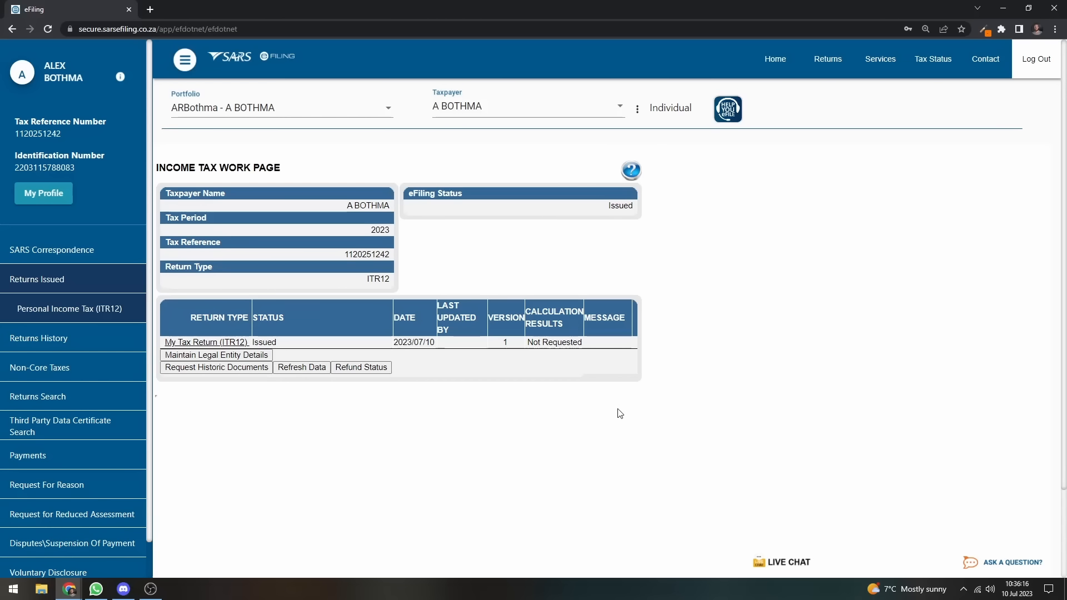
Refresh the return's IRP5, medical, retirement annuity, investment income and tax free investment data from SARS
left_click(319, 369)
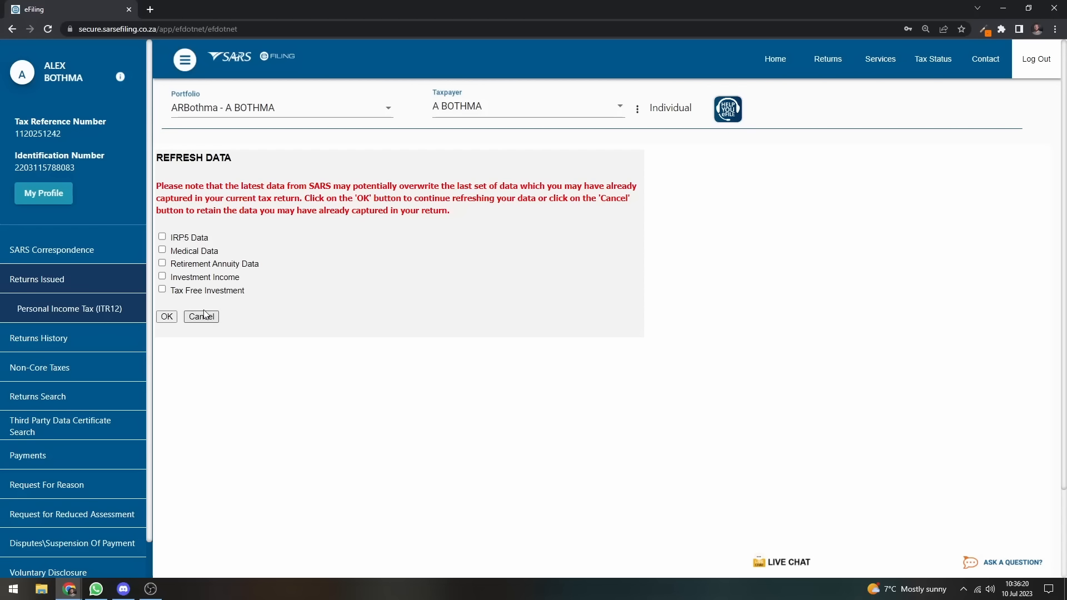
left_click(161, 237)
left_click(162, 250)
left_click(161, 262)
left_click(161, 276)
left_click(162, 289)
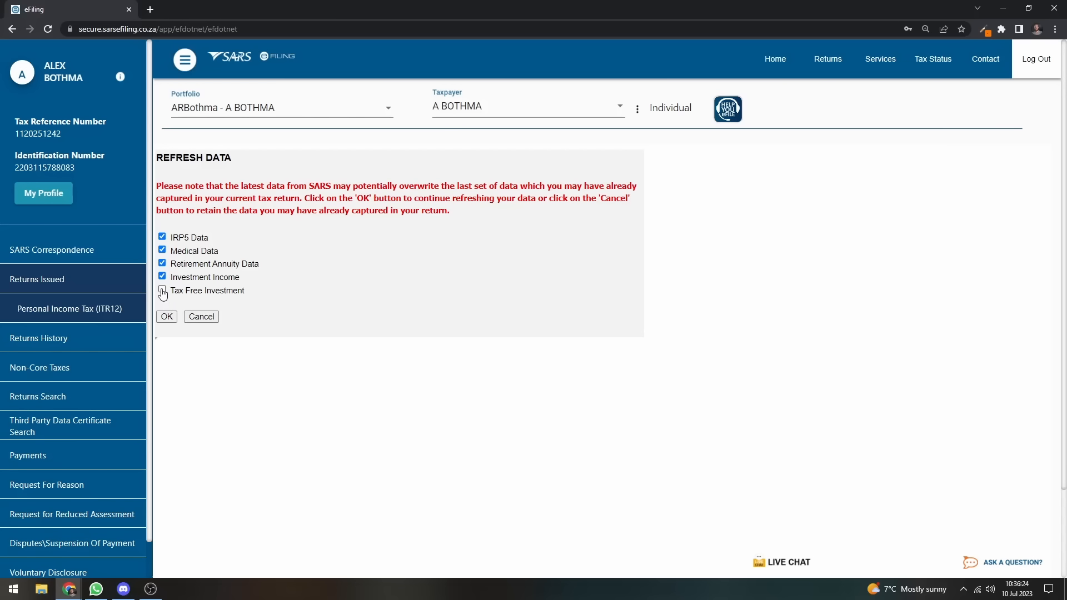
left_click(169, 316)
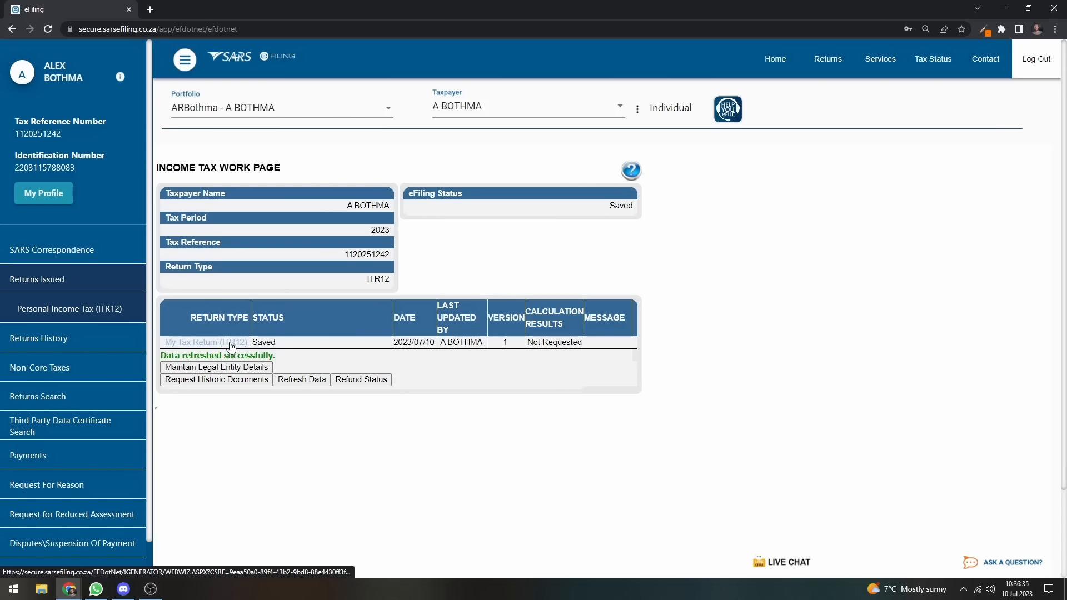
Collapse the navigation menu and open My Tax Return (ITR12), acknowledging the form wizard notice
left_click(187, 63)
left_click(56, 343)
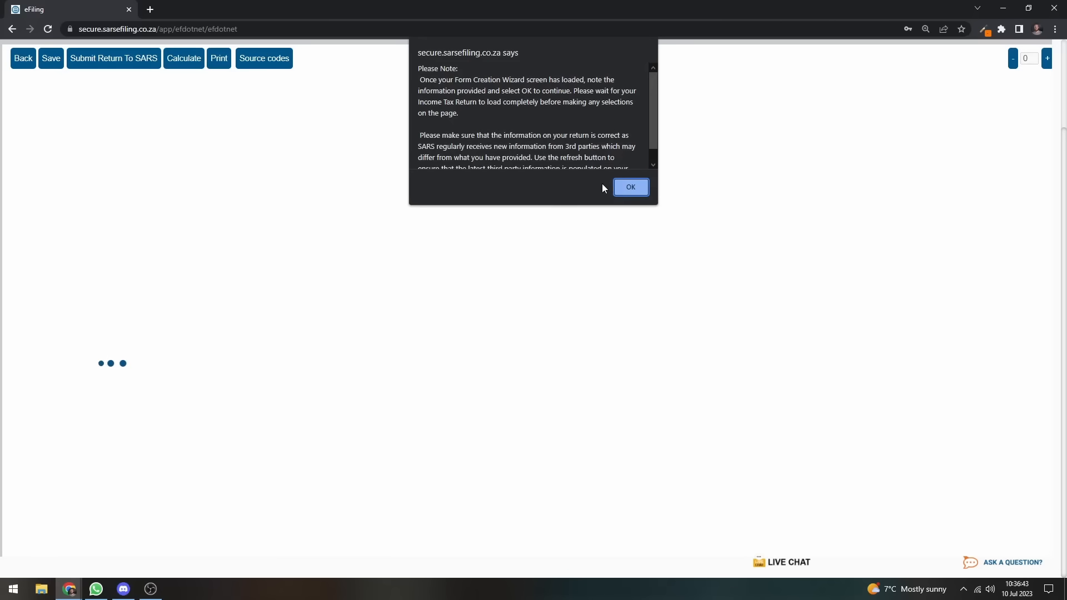
left_click(629, 187)
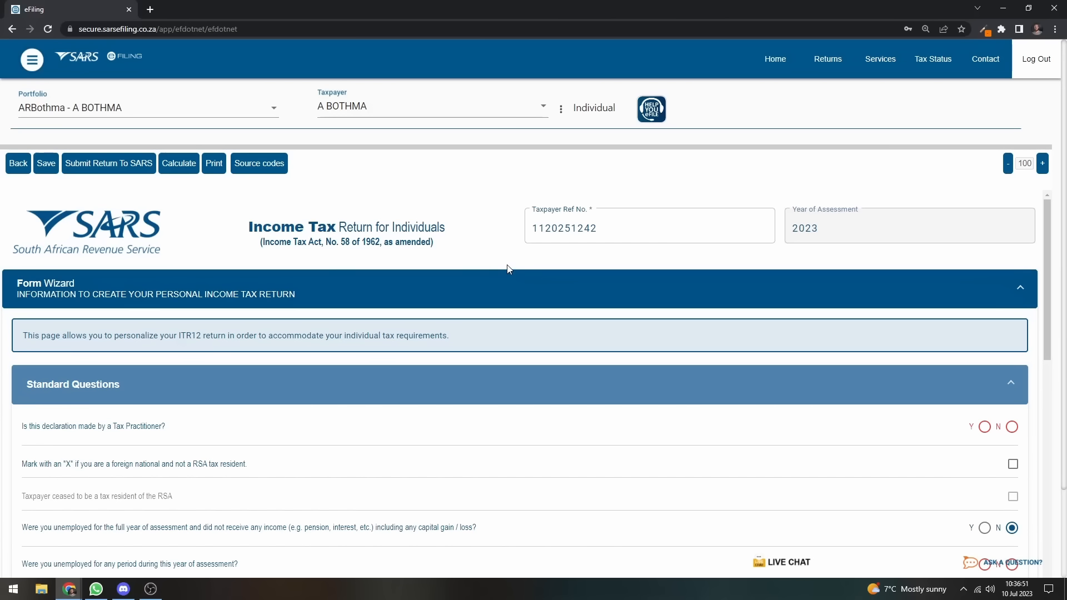
Answer Yes to the declaration being made by a Tax Practitioner and confirm the warning
scroll(507, 269, "down", 2)
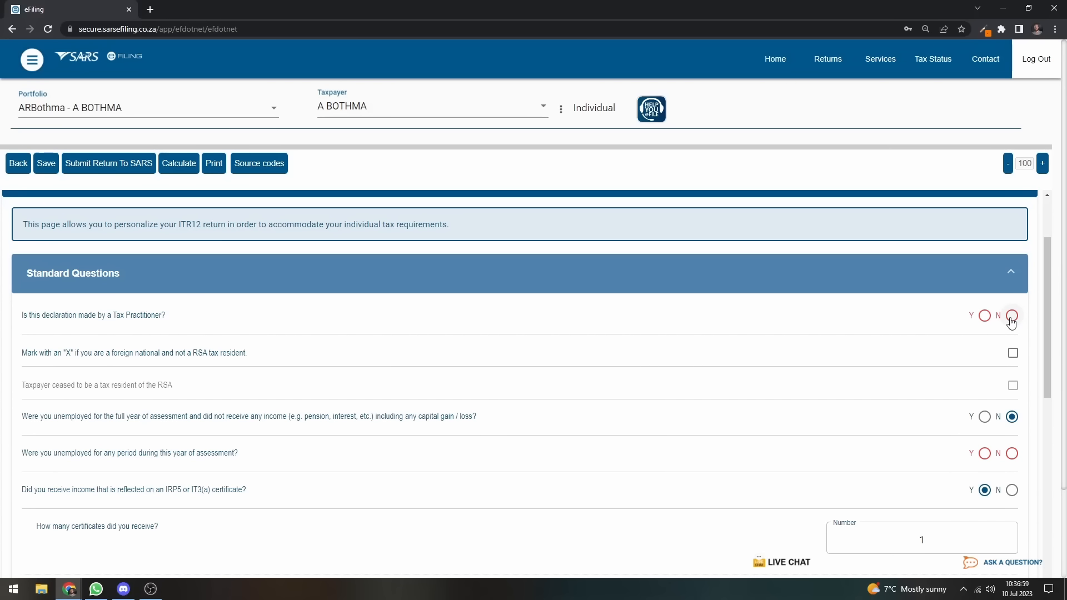
left_click(985, 316)
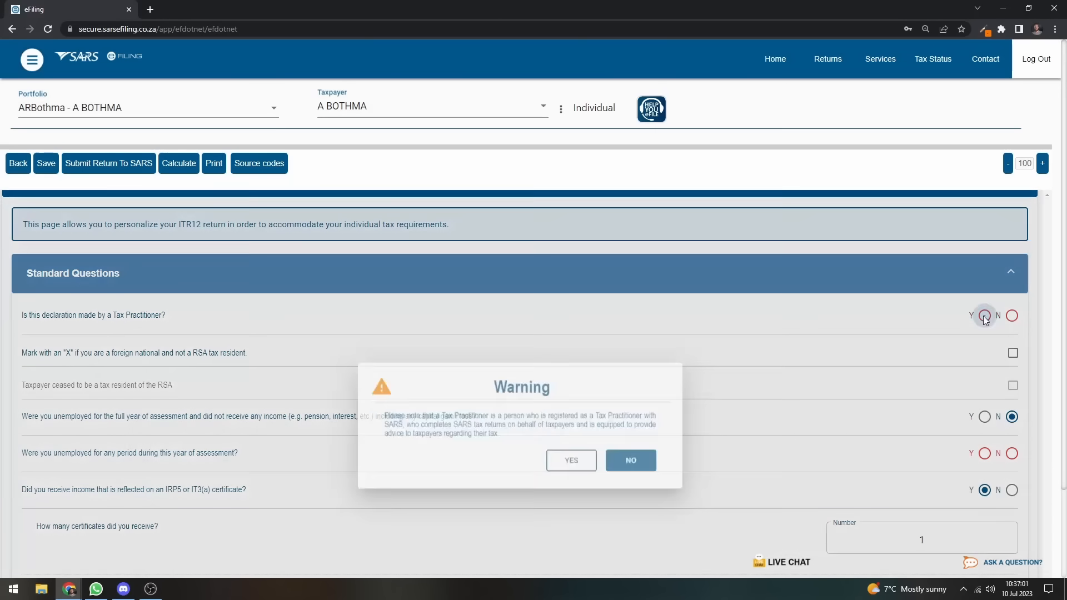
left_click(578, 466)
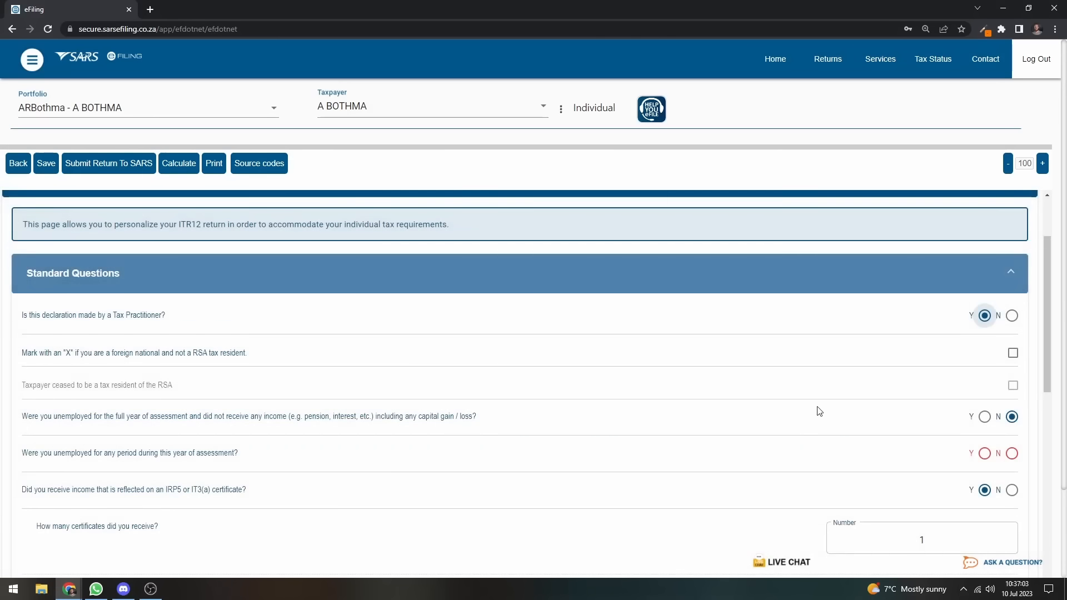
Answer No to being unemployed for any period of the year and to receiving IRP5 or IT3(a) income
scroll(834, 403, "down", 1)
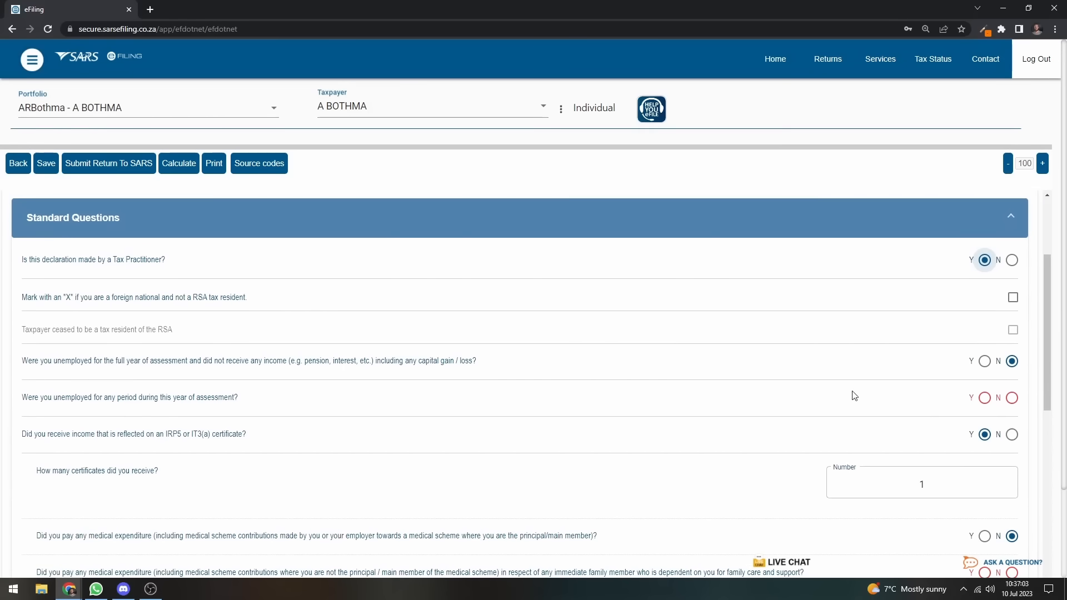
left_click(1013, 398)
scroll(1012, 412, "down", 1)
left_click(1013, 379)
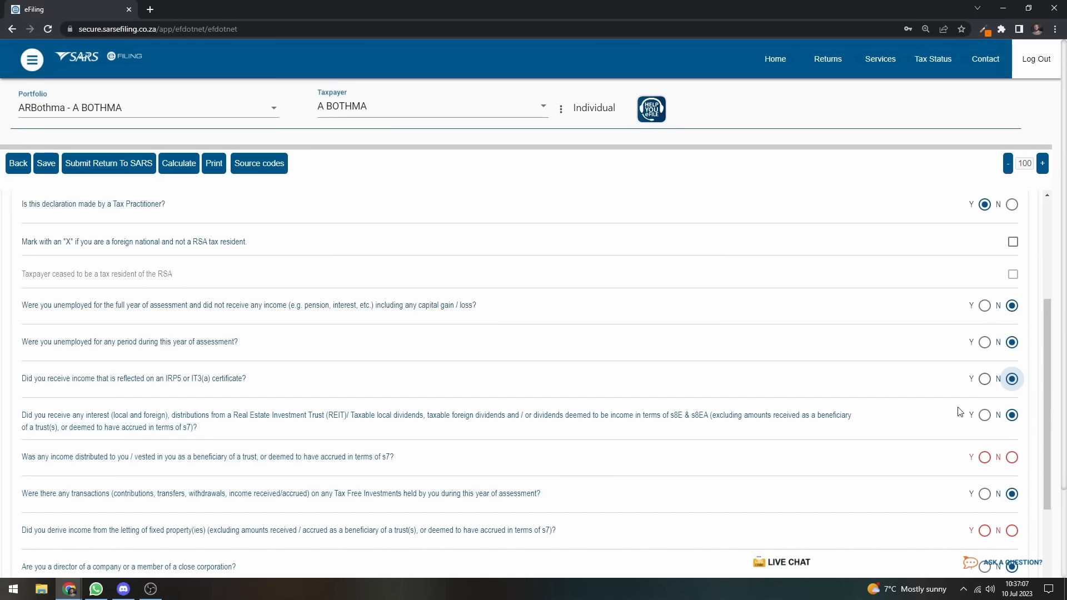
Answer No to the trust income, fixed property letting, Voluntary Disclosure Programme and s18A donations questions
scroll(695, 392, "down", 2)
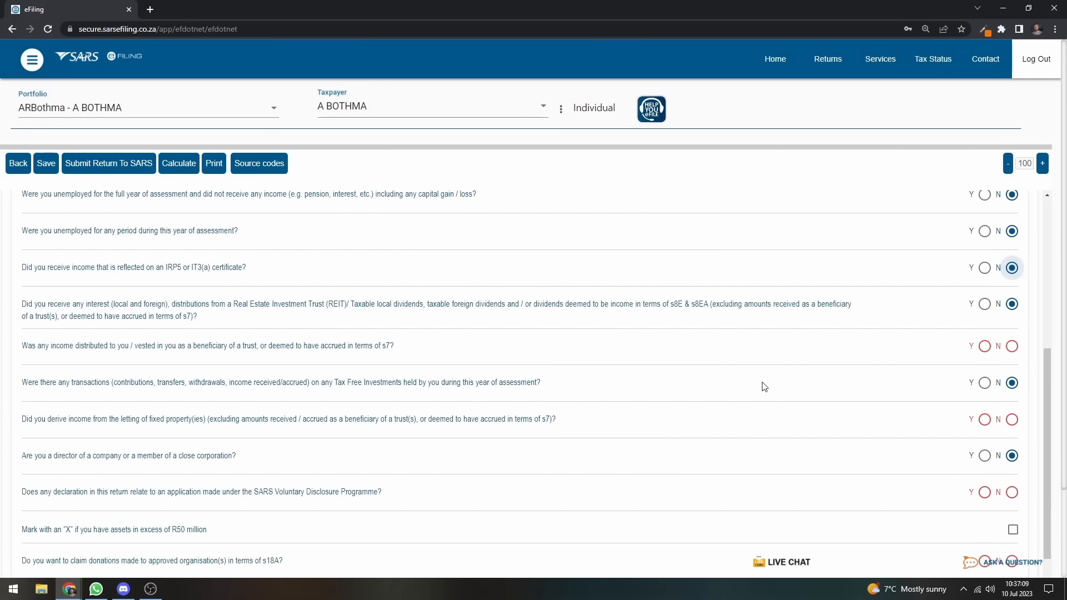
left_click(1011, 346)
scroll(836, 334, "down", 1)
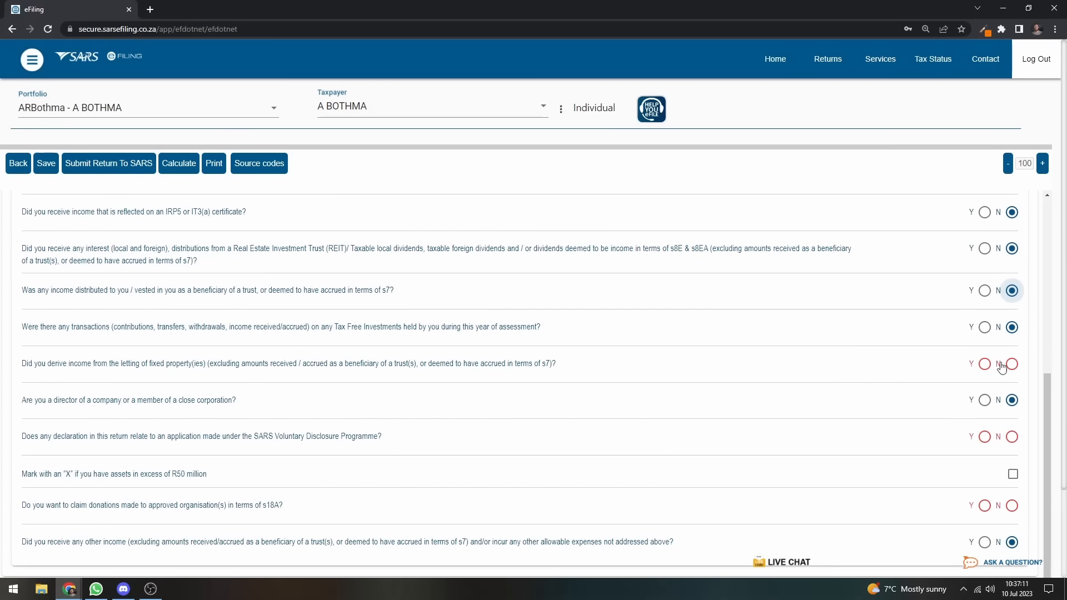
left_click(1012, 362)
scroll(877, 357, "down", 2)
scroll(877, 357, "down", 1)
left_click(1012, 325)
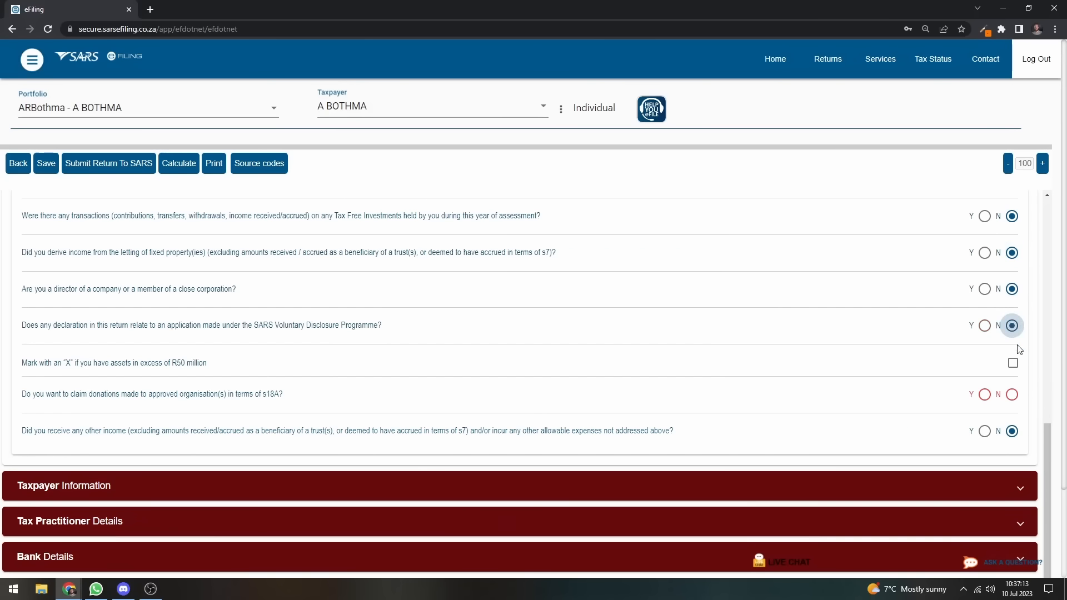
left_click(1012, 395)
Answer Yes to receiving interest, REIT distributions or taxable dividends, and Yes to receiving exempt local and/or foreign dividend income
scroll(771, 378, "up", 3)
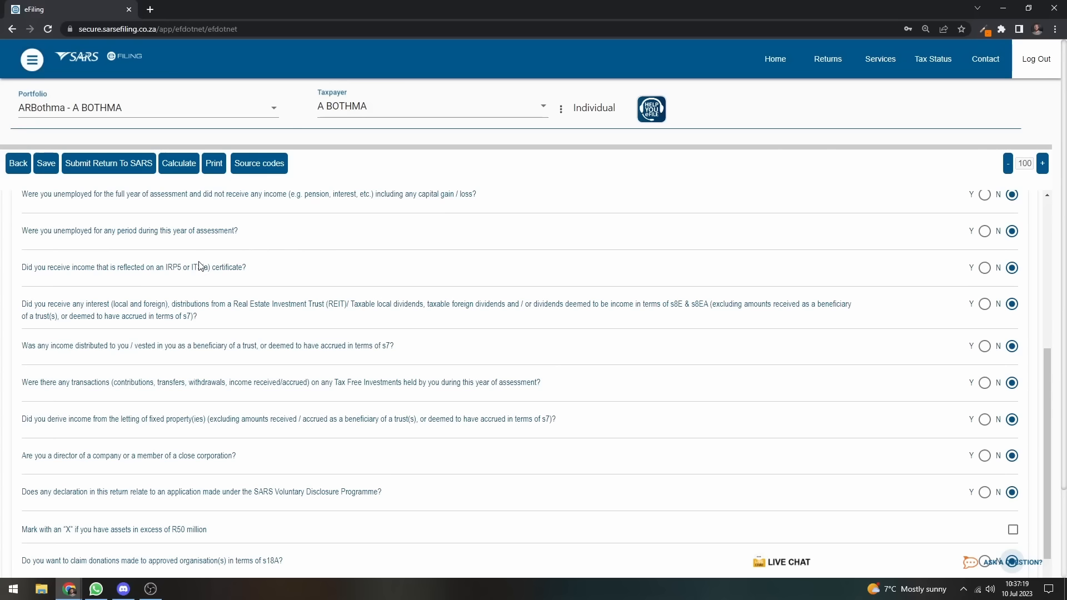
scroll(200, 266, "down", 4)
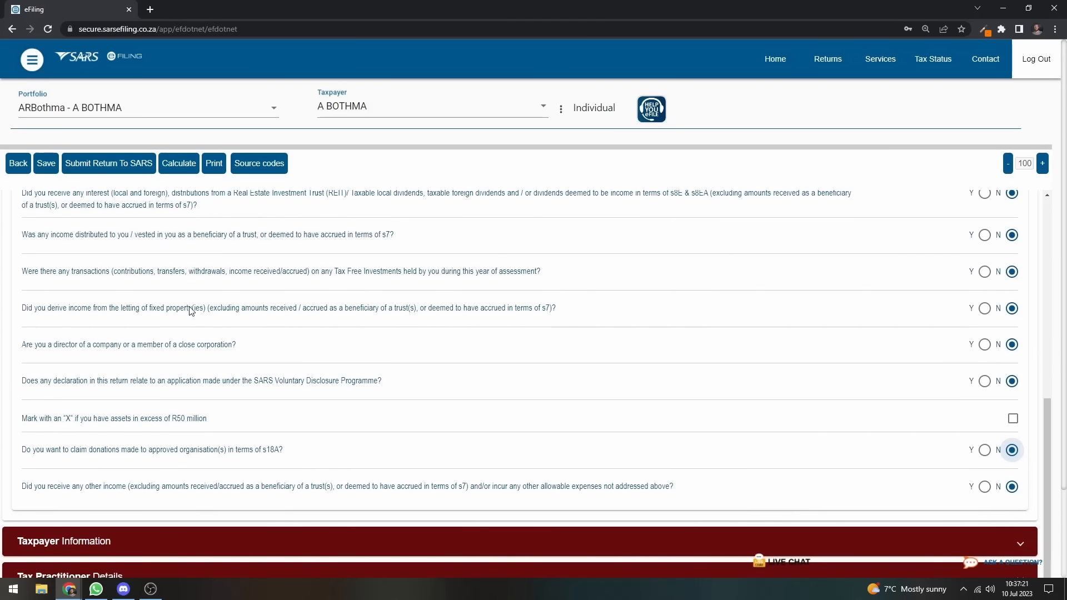
scroll(375, 344, "up", 6)
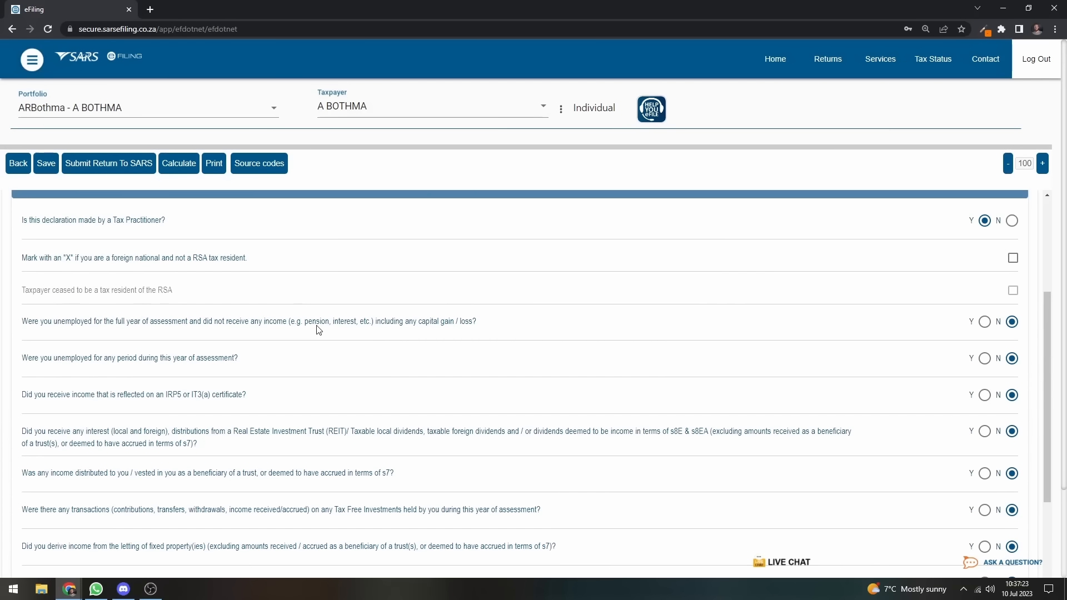
scroll(413, 303, "down", 6)
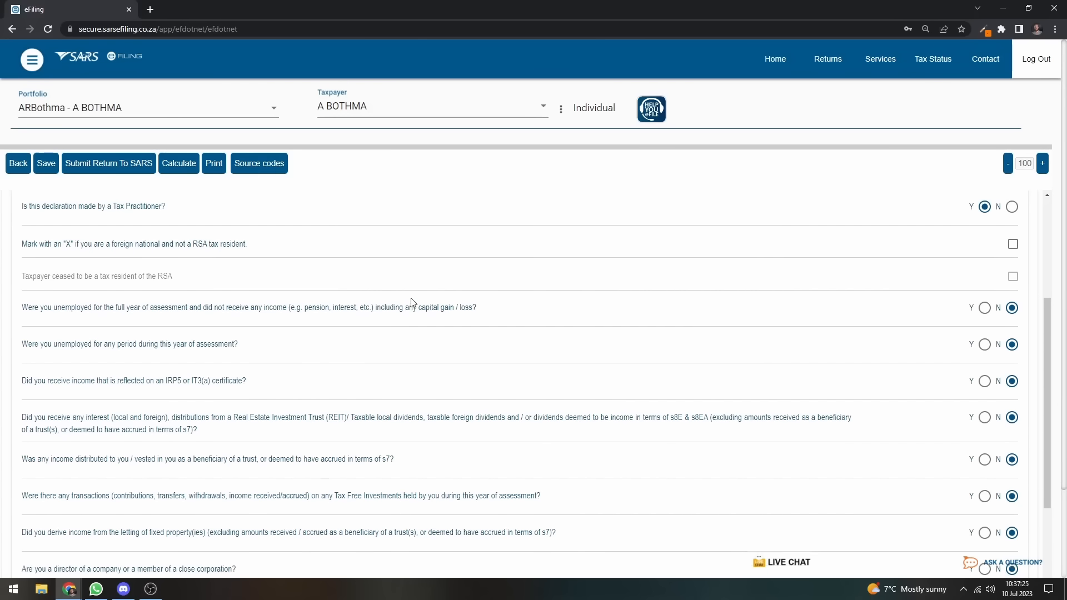
scroll(413, 302, "up", 2)
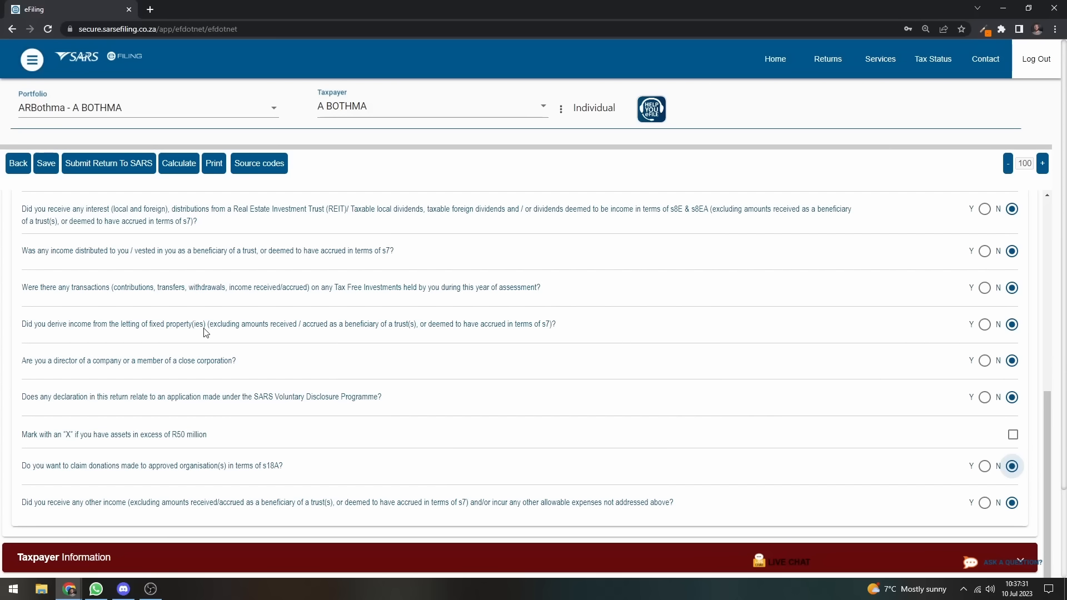
scroll(205, 333, "up", 3)
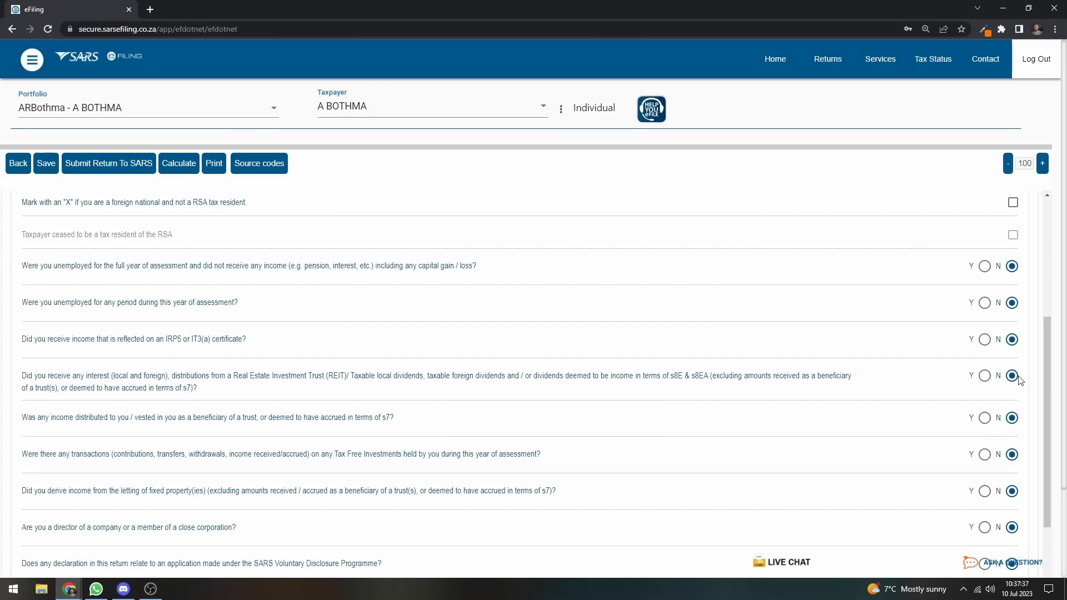
left_click(985, 375)
scroll(505, 413, "down", 1)
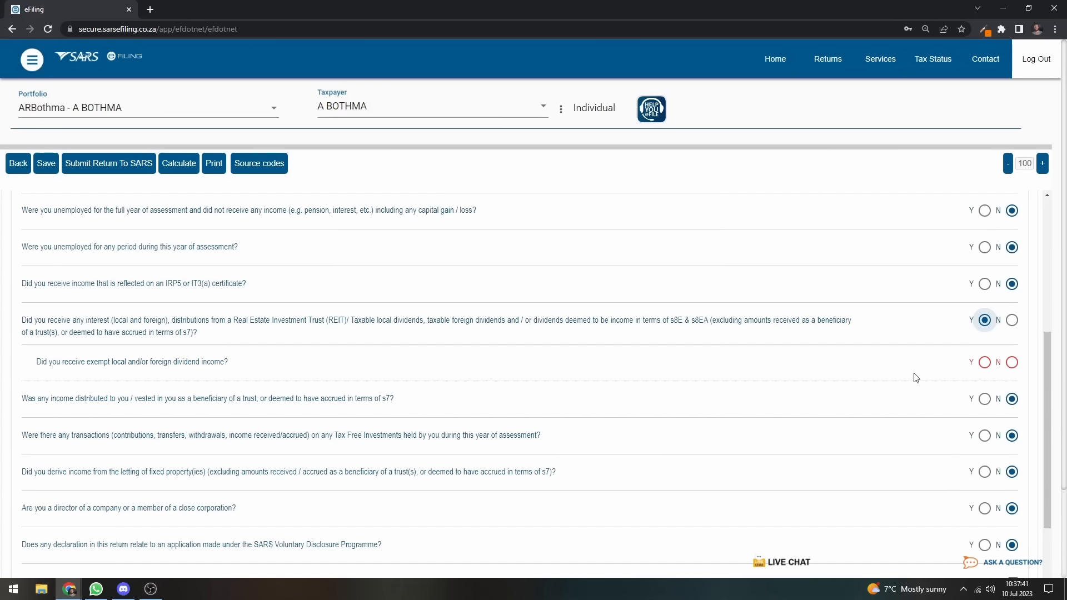
scroll(913, 376, "down", 2)
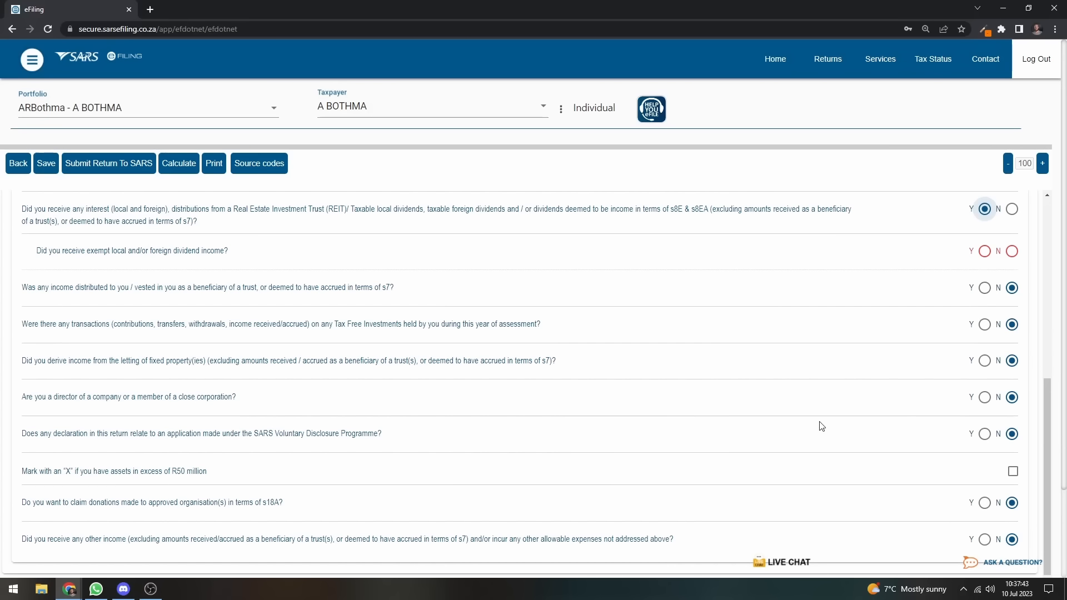
scroll(939, 383, "up", 1)
left_click(985, 307)
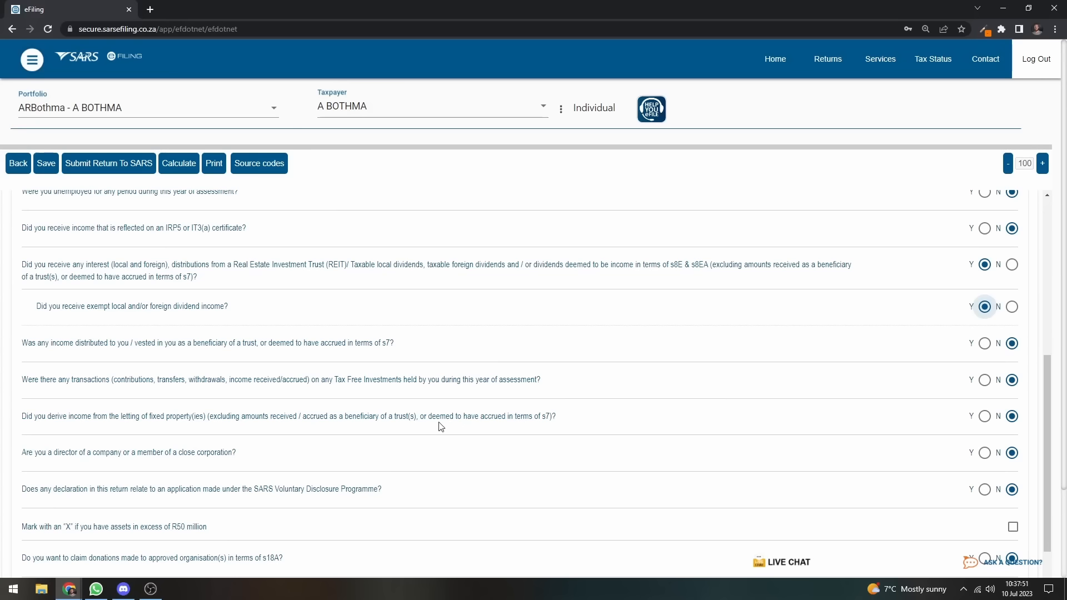
Answer Yes to deriving income from letting fixed property and enter 1 separate rental activity
left_click(985, 416)
scroll(711, 437, "down", 1)
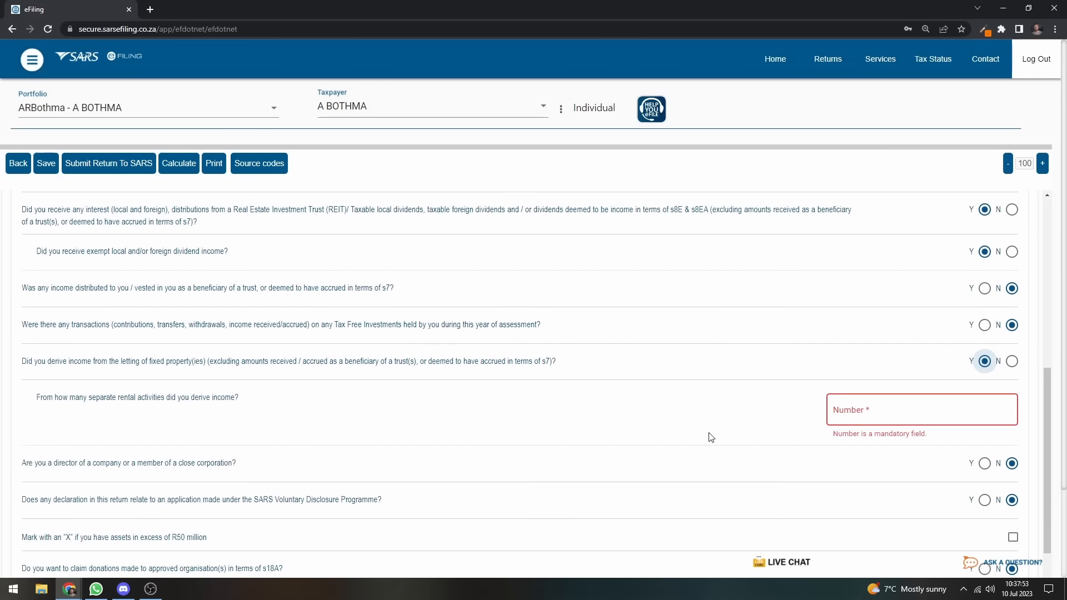
left_click(869, 414)
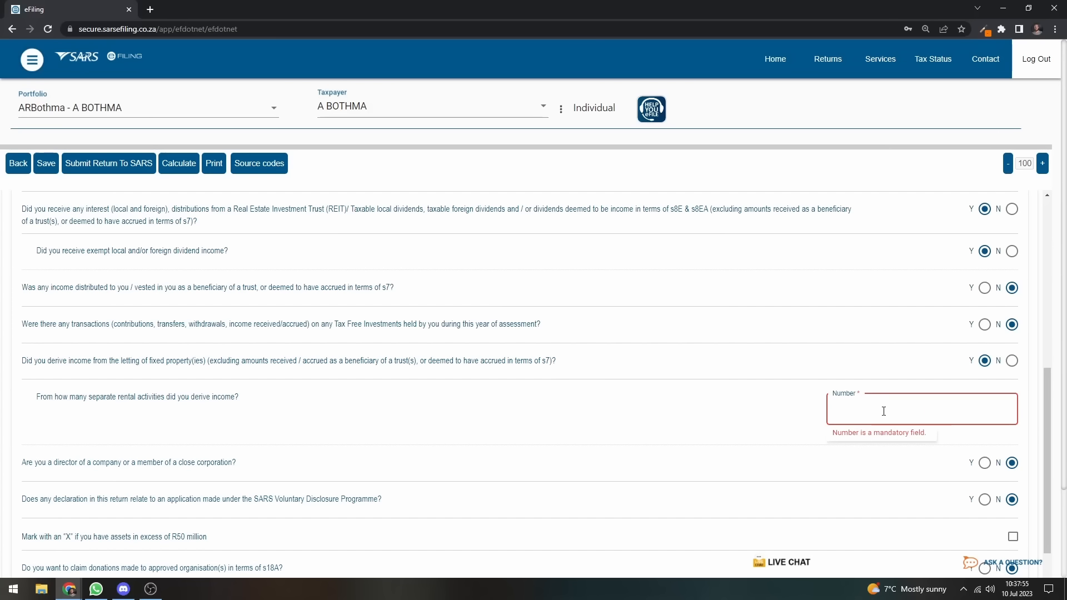
type("1")
Open the Taxpayer Information - Income section and examine the local interest and Local Rental Income fields
scroll(760, 412, "down", 5)
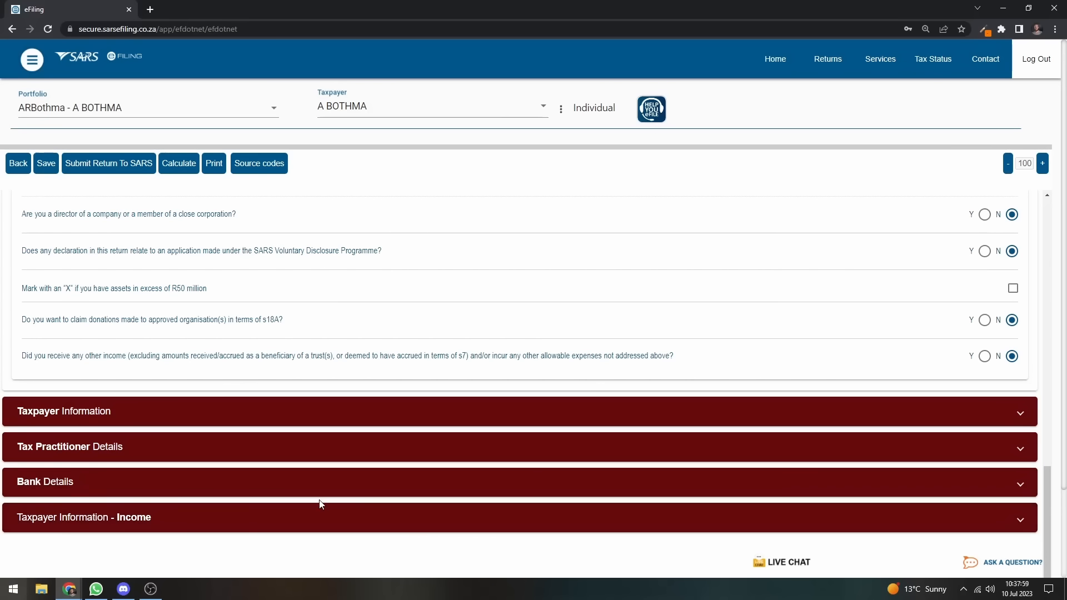
left_click(281, 515)
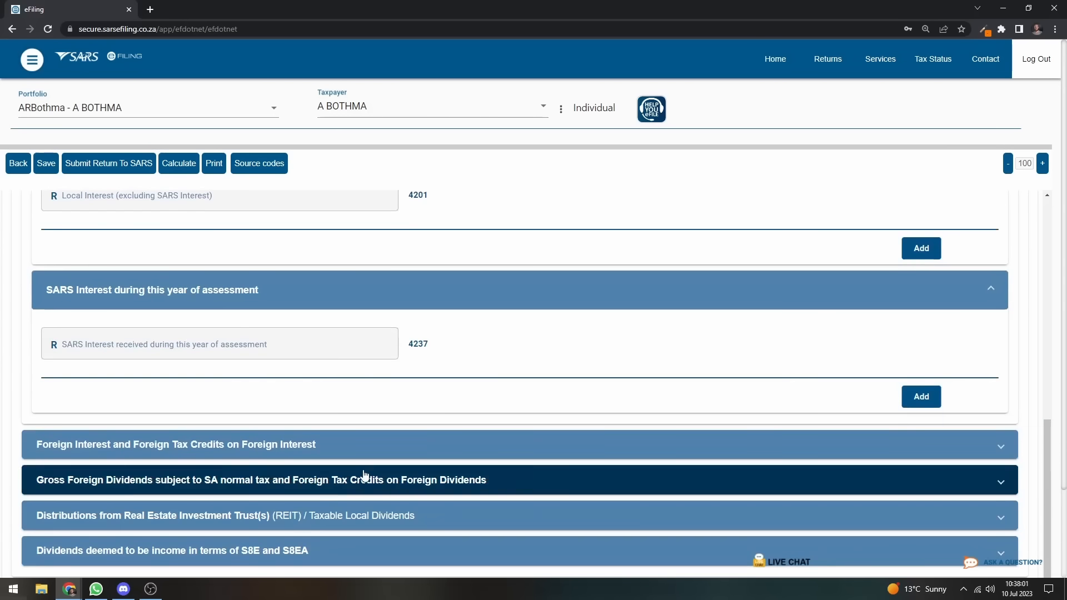
scroll(361, 439, "up", 3)
left_click(329, 276)
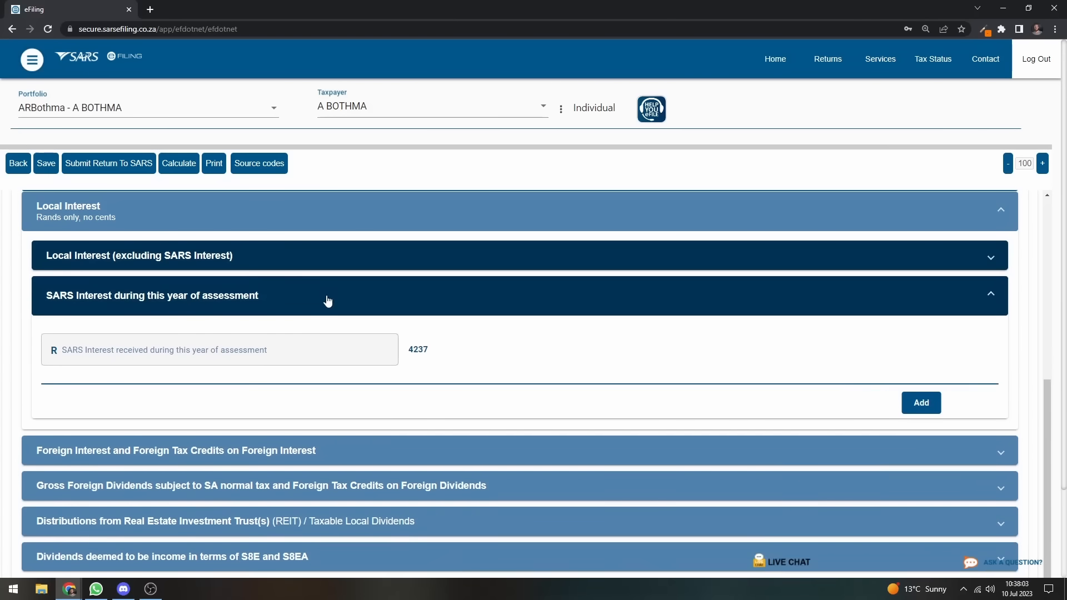
scroll(541, 360, "down", 2)
left_click(237, 473)
scroll(276, 376, "up", 5)
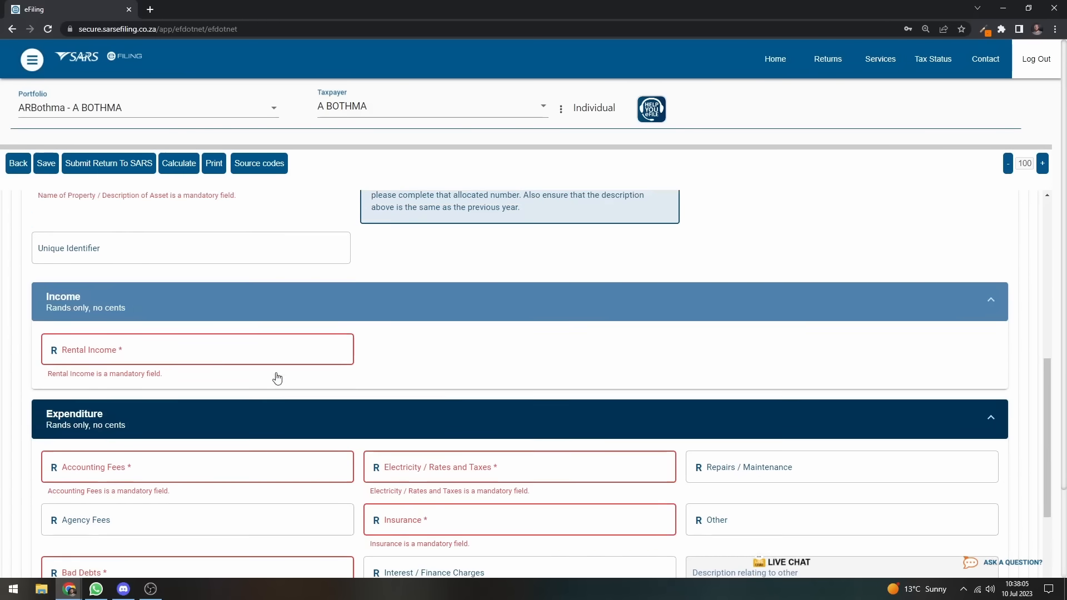
Reopen the Form Wizard and change the answer on income from letting fixed property to No
scroll(189, 350, "up", 5)
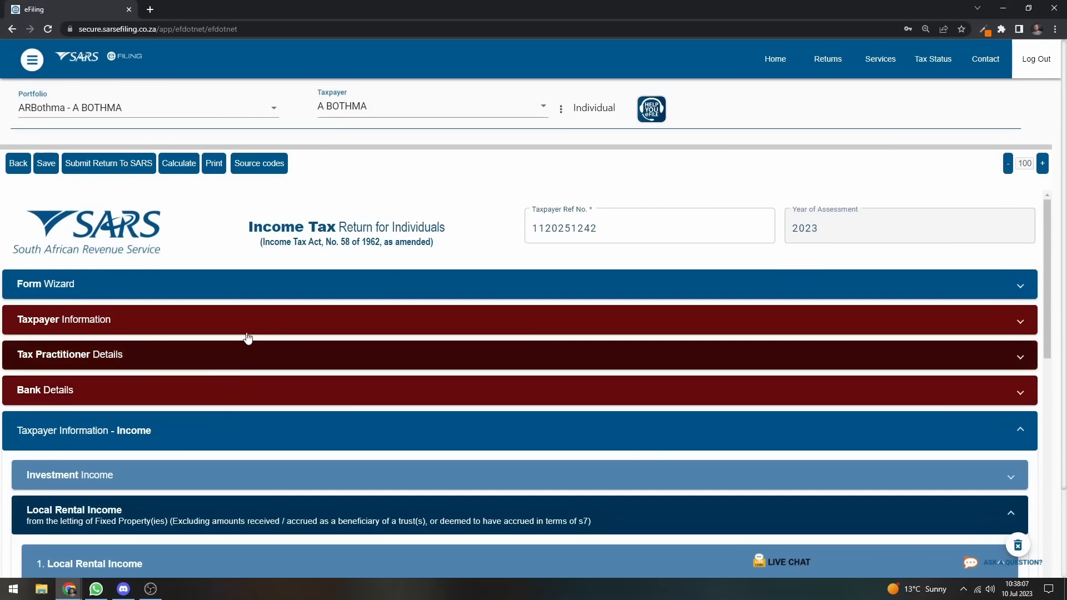
left_click(331, 292)
scroll(594, 398, "down", 1)
scroll(594, 398, "down", 5)
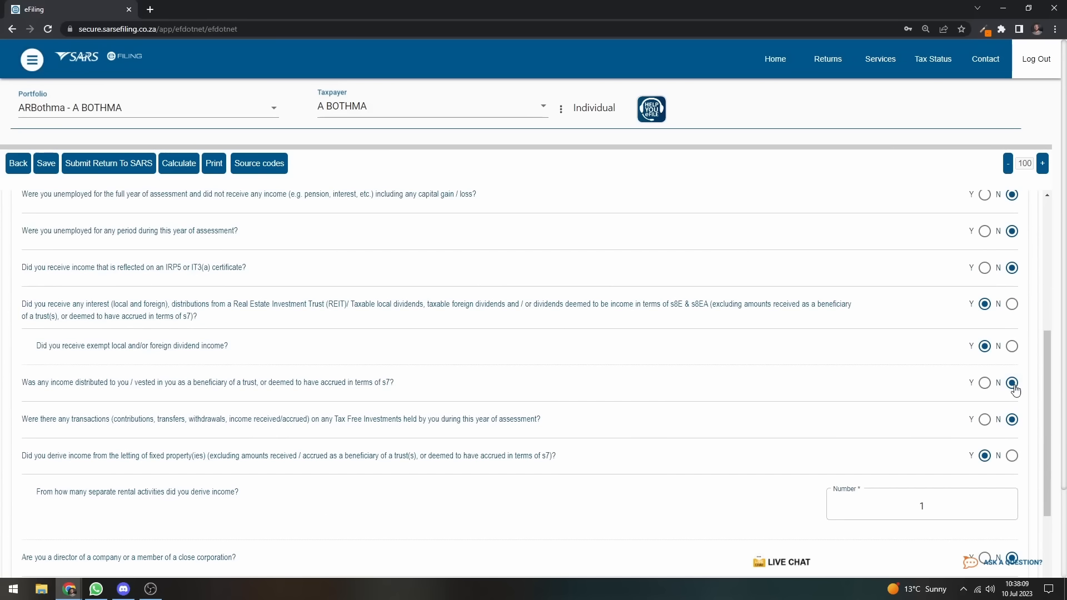
left_click(1012, 456)
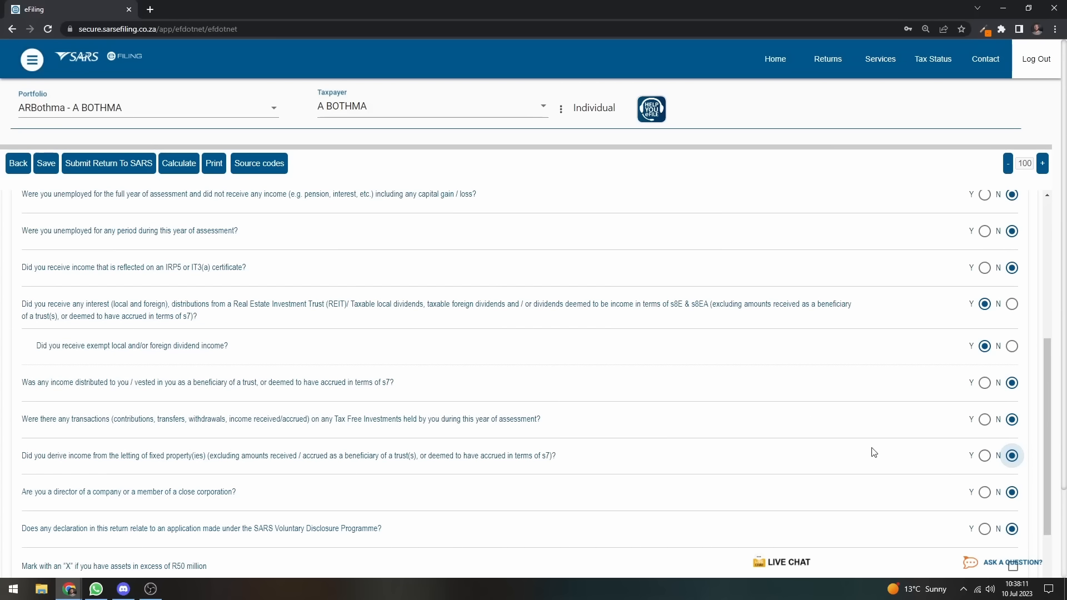
Open the Taxpayer Information - Income section and look through the Investment Income fields, including the local and SARS interest
scroll(632, 431, "down", 7)
left_click(424, 424)
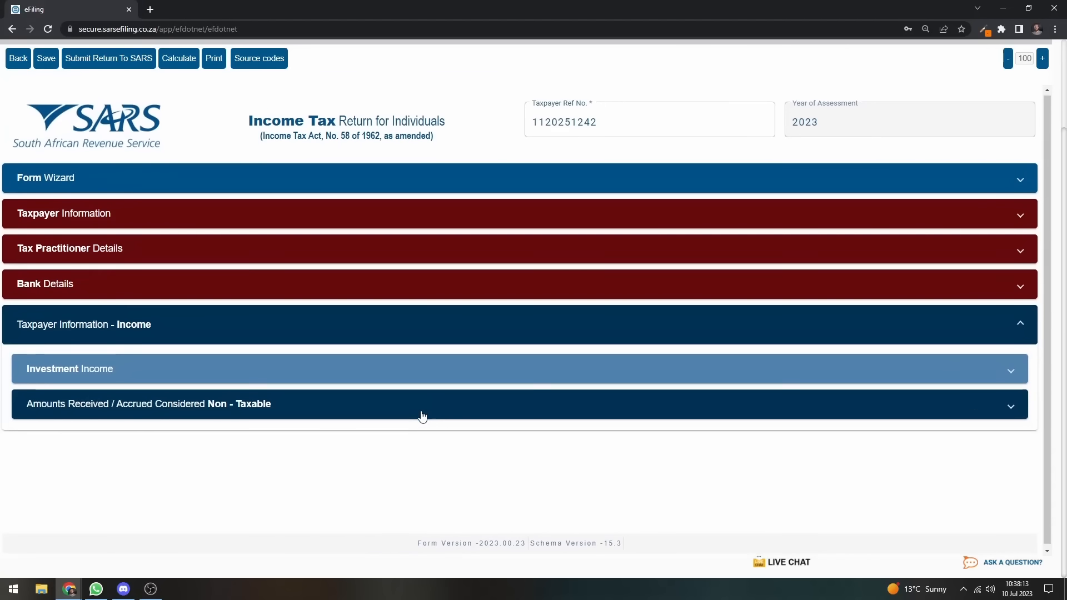
left_click(352, 378)
scroll(362, 334, "down", 2)
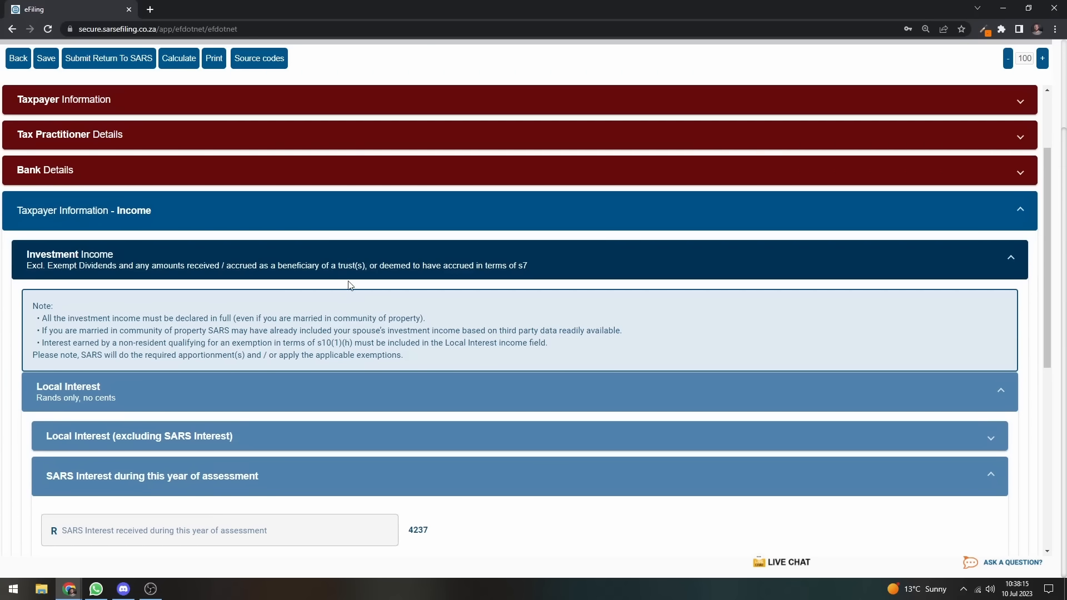
left_click(355, 261)
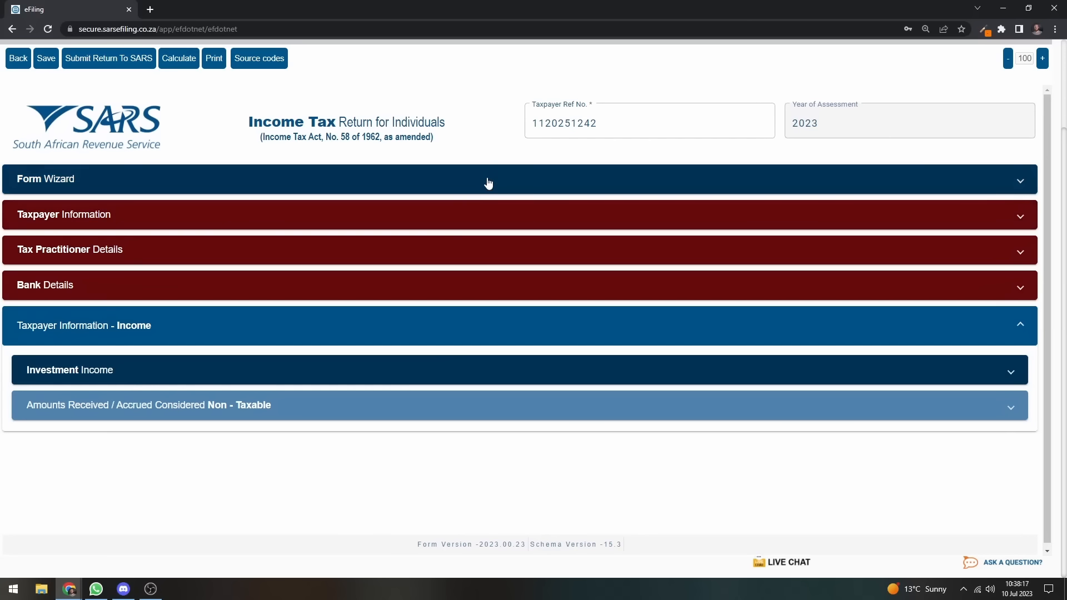
Reopen the Form Wizard and change the answer on receiving interest, REIT distributions or taxable dividends to No
left_click(489, 183)
scroll(850, 423, "down", 3)
scroll(850, 417, "down", 3)
scroll(917, 401, "up", 3)
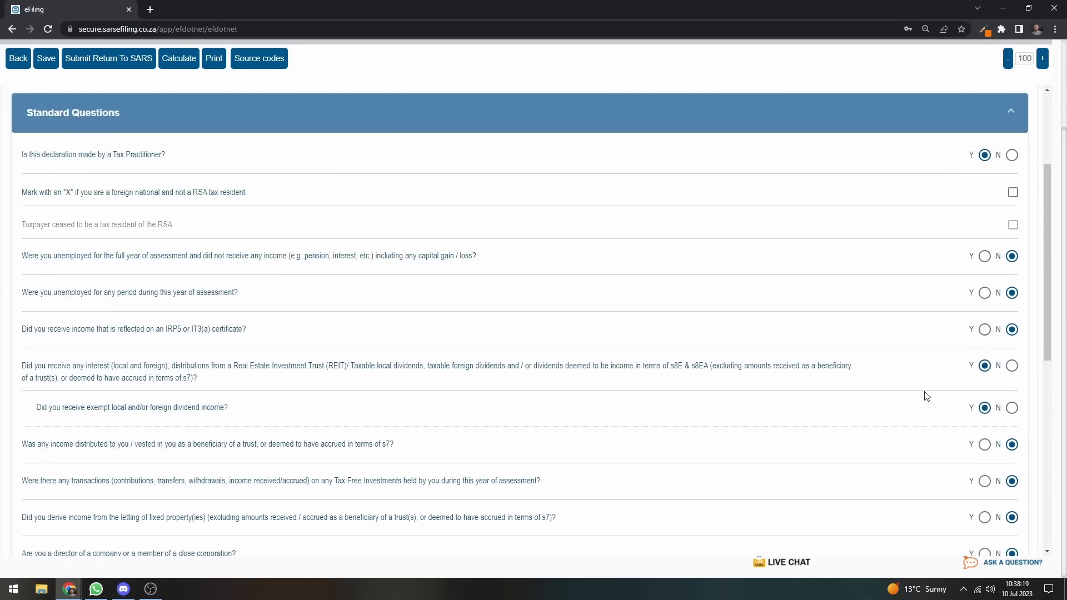
left_click(1012, 366)
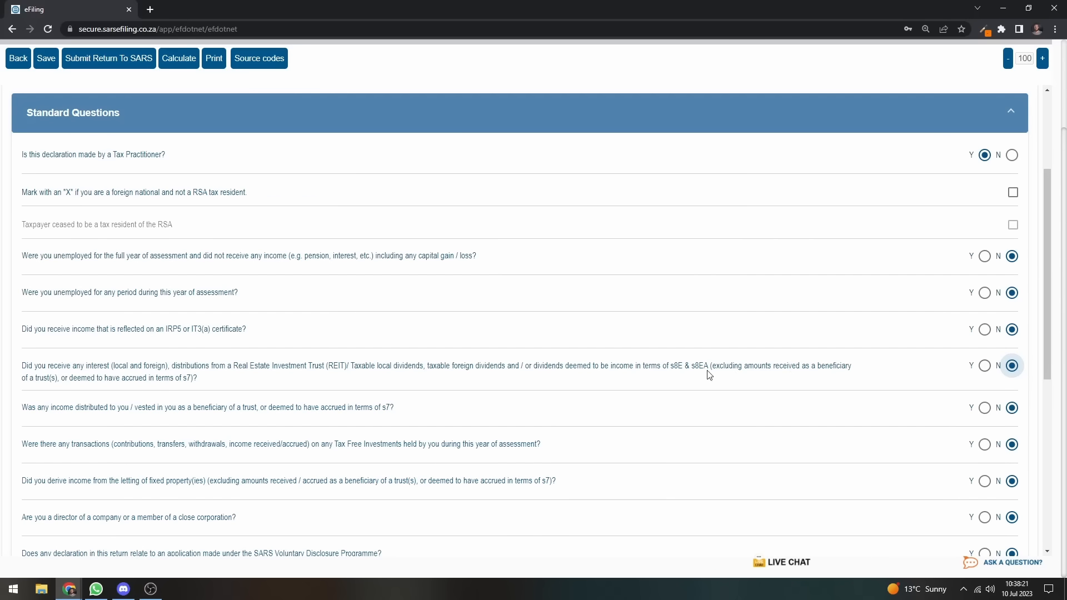
scroll(700, 380, "down", 7)
scroll(428, 389, "up", 5)
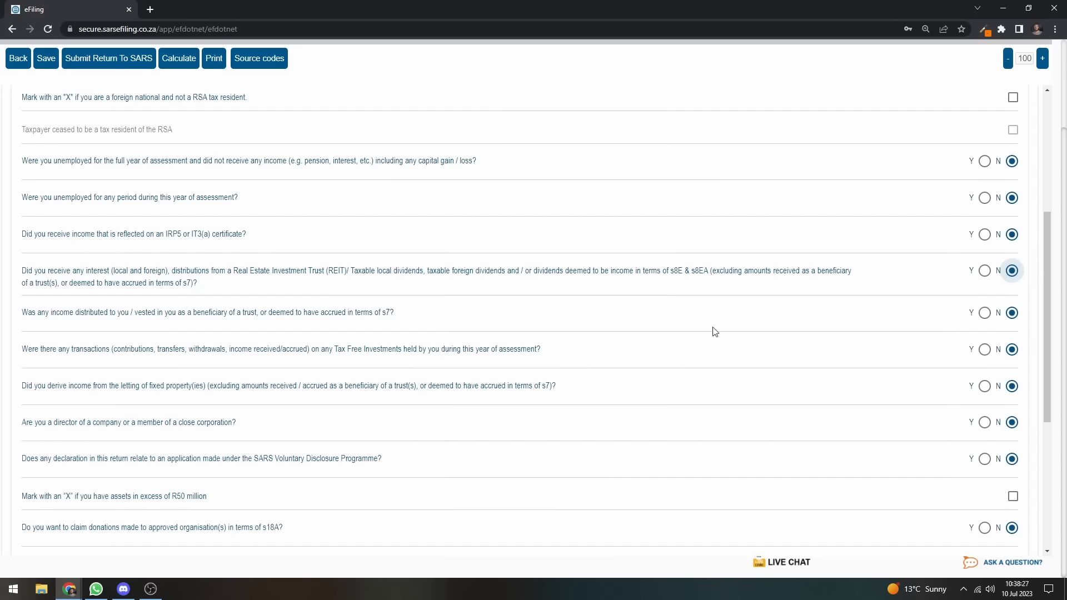
Open the Taxpayer Information section and expand the red subsection below Personal Details
scroll(739, 299, "down", 4)
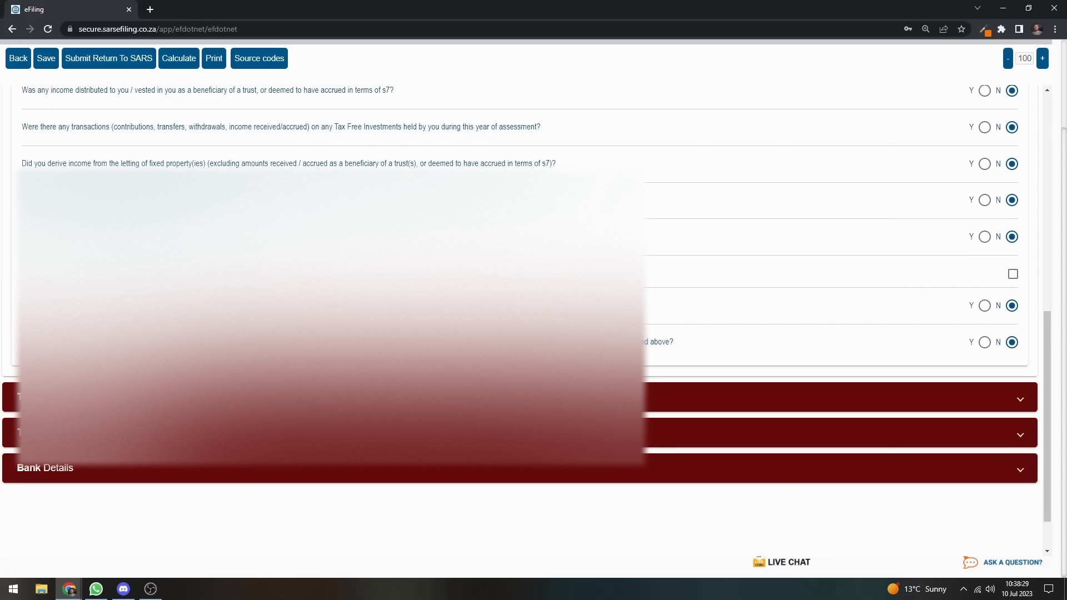
scroll(534, 311, "up", 8)
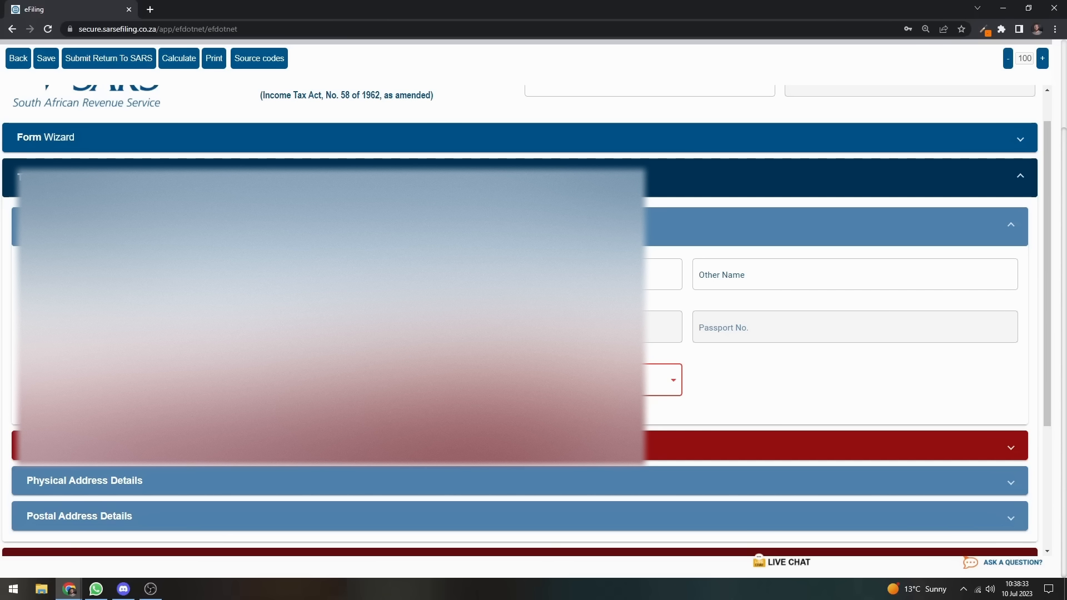
scroll(534, 311, "down", 2)
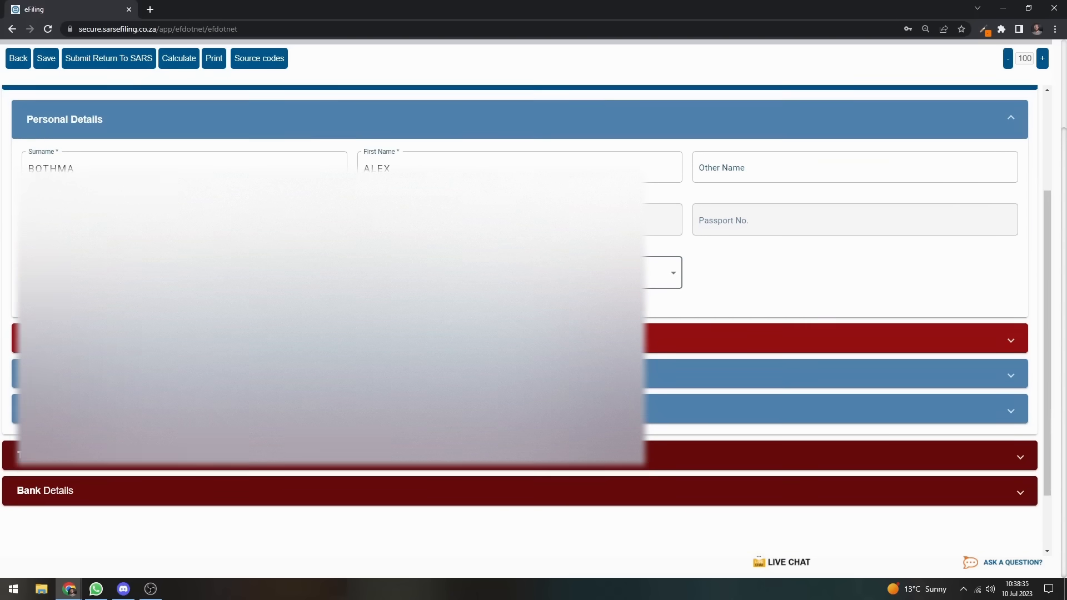
left_click(334, 334)
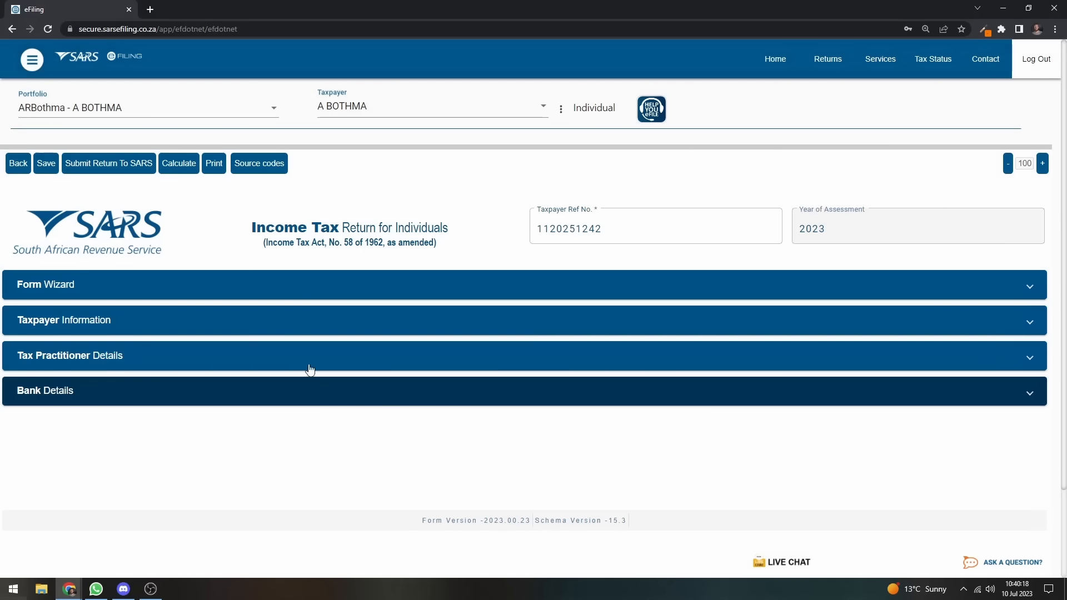
In the Form Wizard, answer Yes to receiving other income or incurring other allowable expenses not addressed above
left_click(318, 288)
scroll(320, 295, "down", 8)
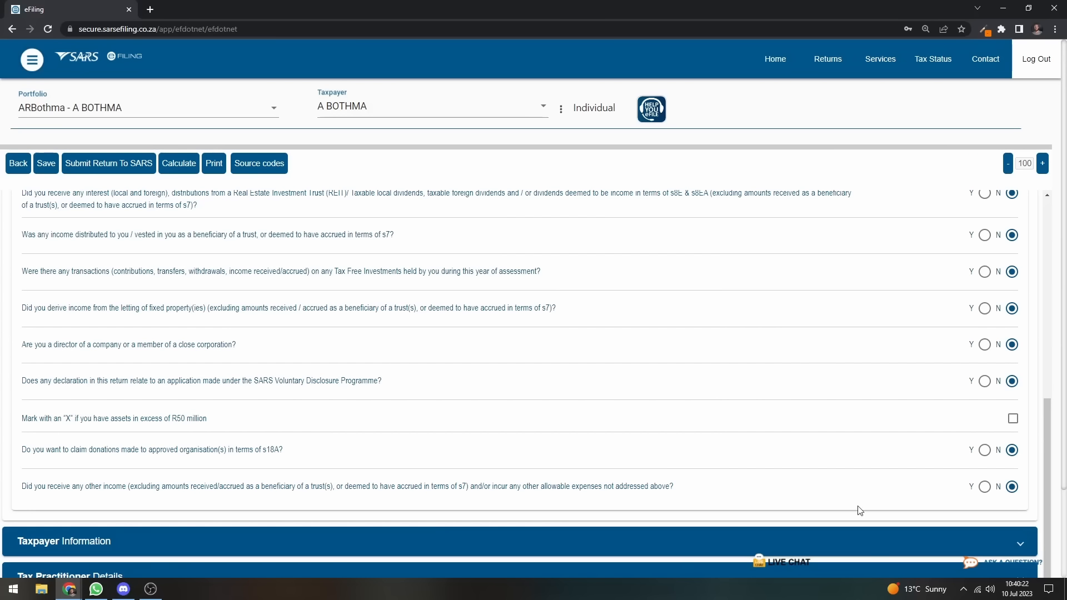
left_click(985, 486)
scroll(512, 491, "down", 2)
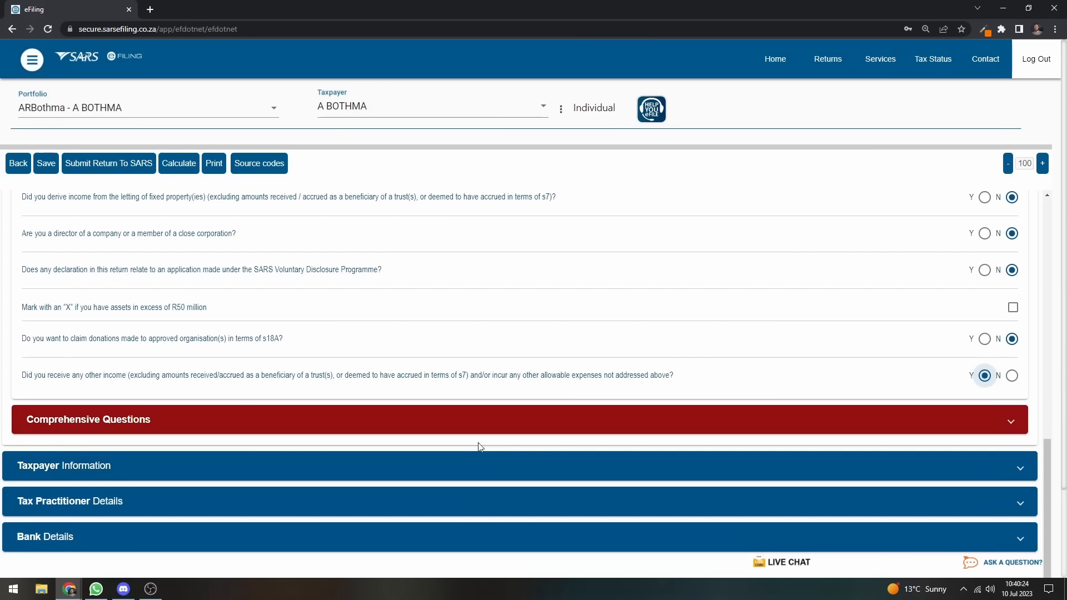
Open the Comprehensive Questions and examine the income, capital gain, medical expenditure, retirement annuity and deduction questions
left_click(480, 428)
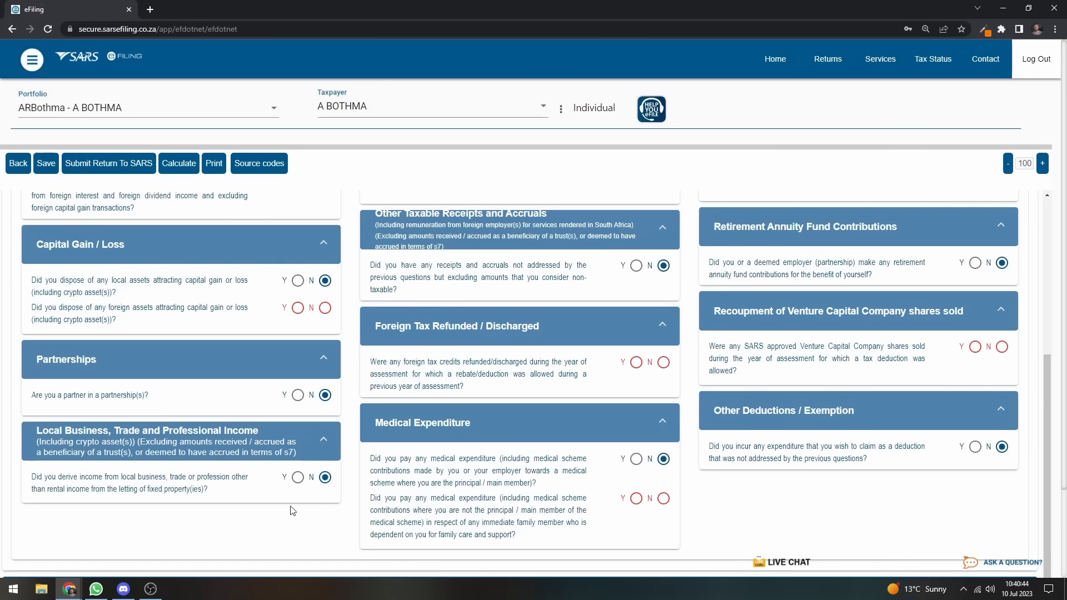
scroll(293, 510, "up", 3)
scroll(505, 466, "down", 2)
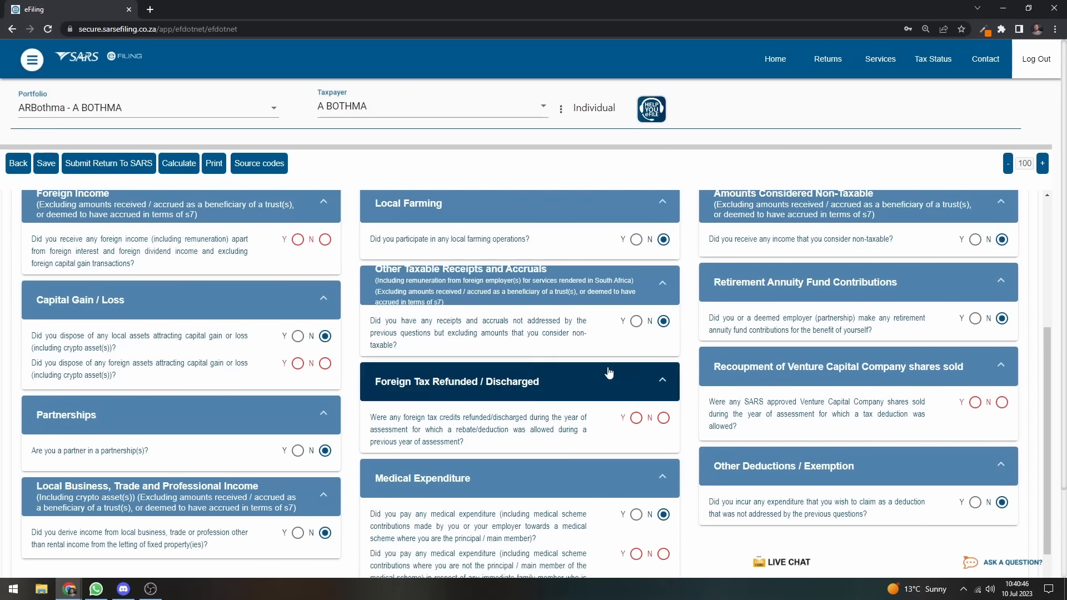
scroll(649, 256, "down", 1)
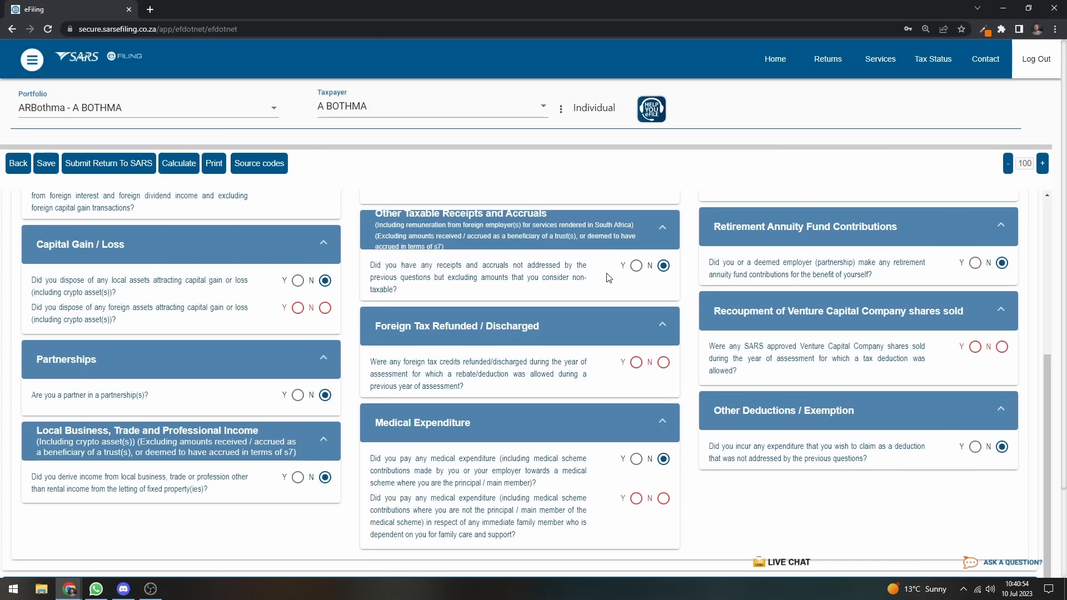
scroll(622, 267, "down", 1)
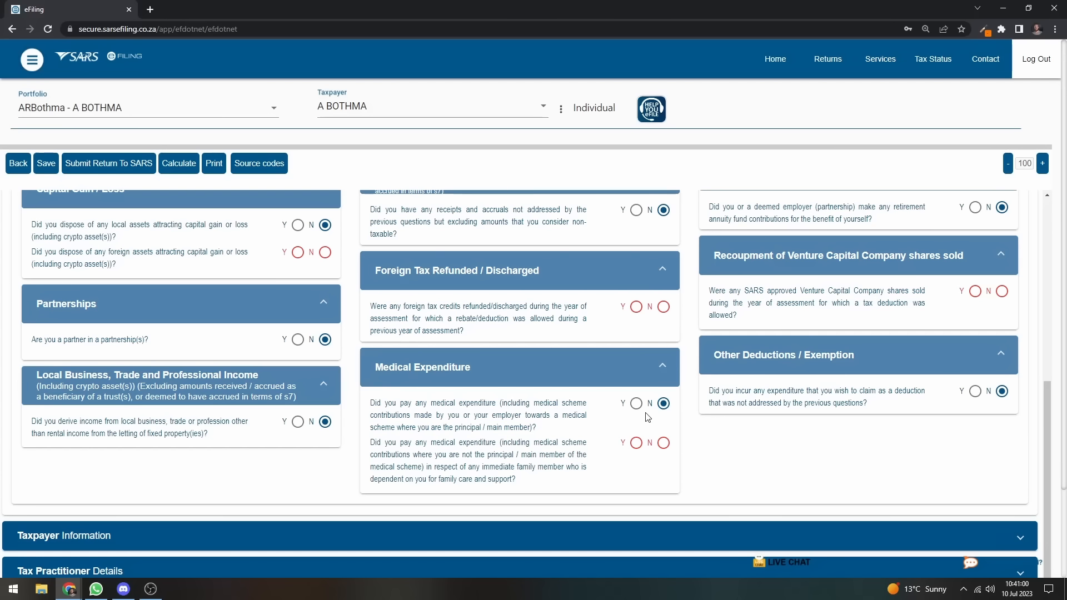
scroll(638, 443, "up", 1)
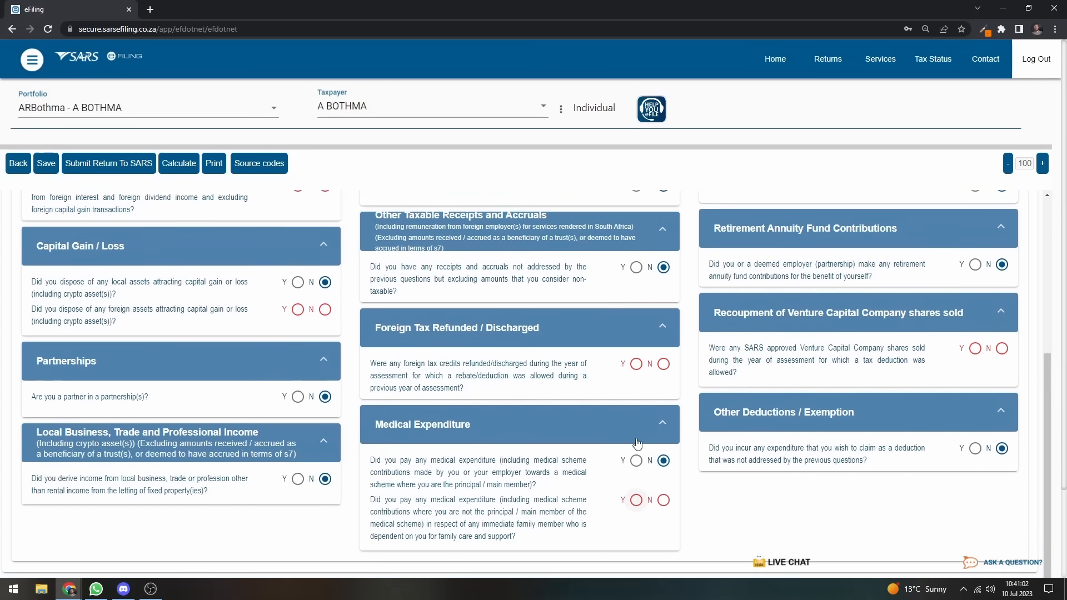
scroll(637, 443, "up", 4)
scroll(631, 441, "down", 5)
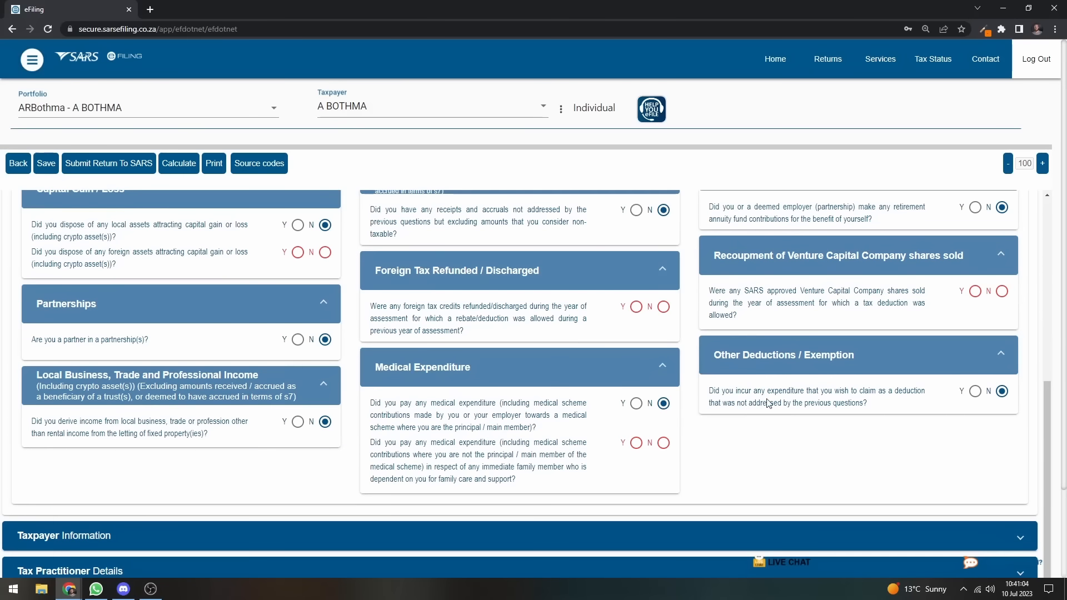
scroll(768, 403, "up", 2)
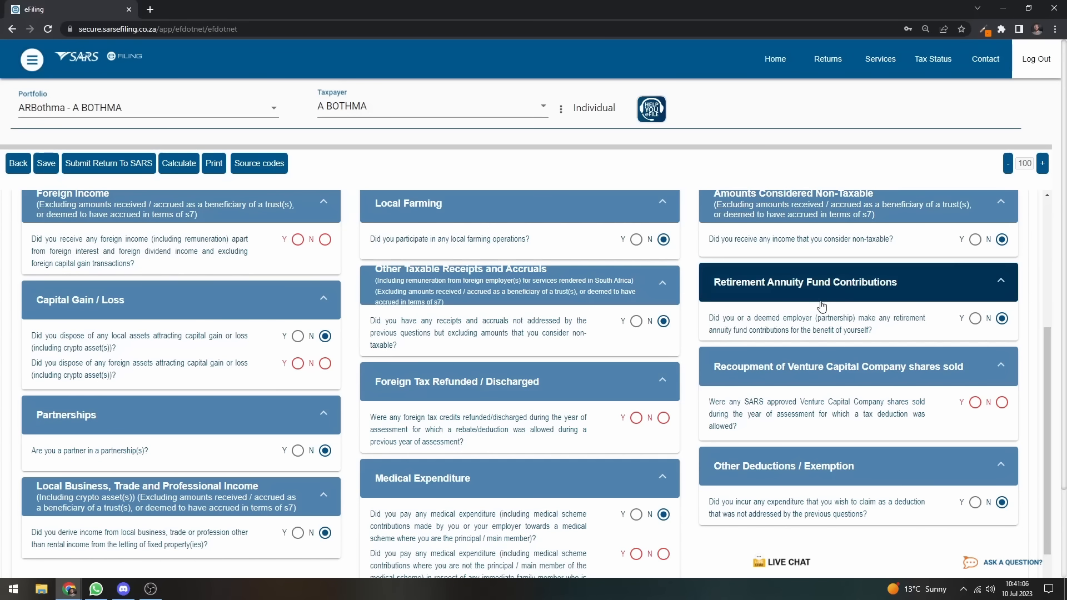
scroll(823, 312, "up", 1)
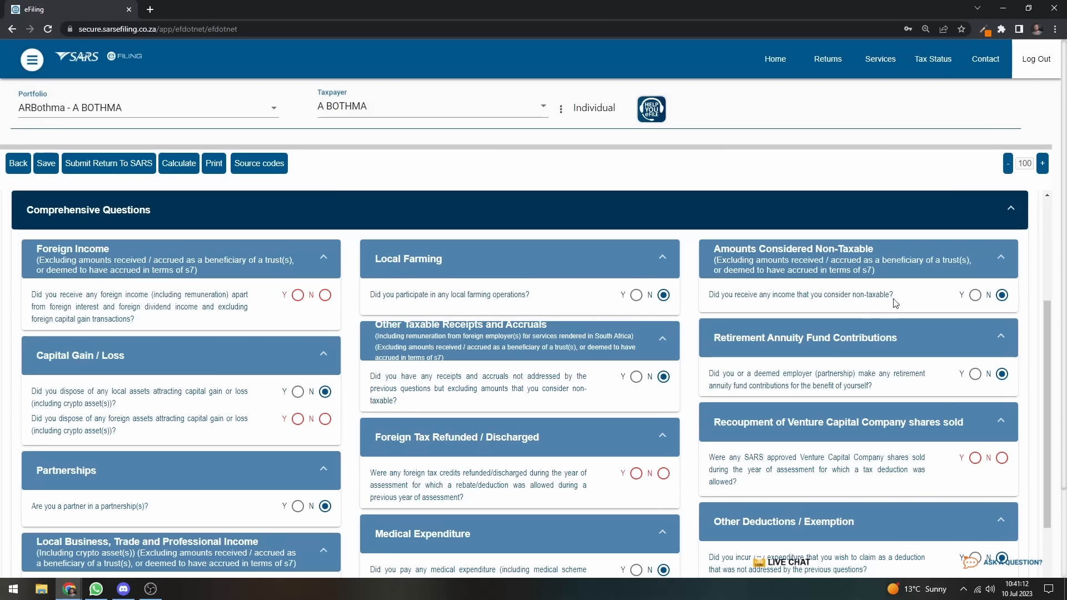
scroll(867, 309, "down", 3)
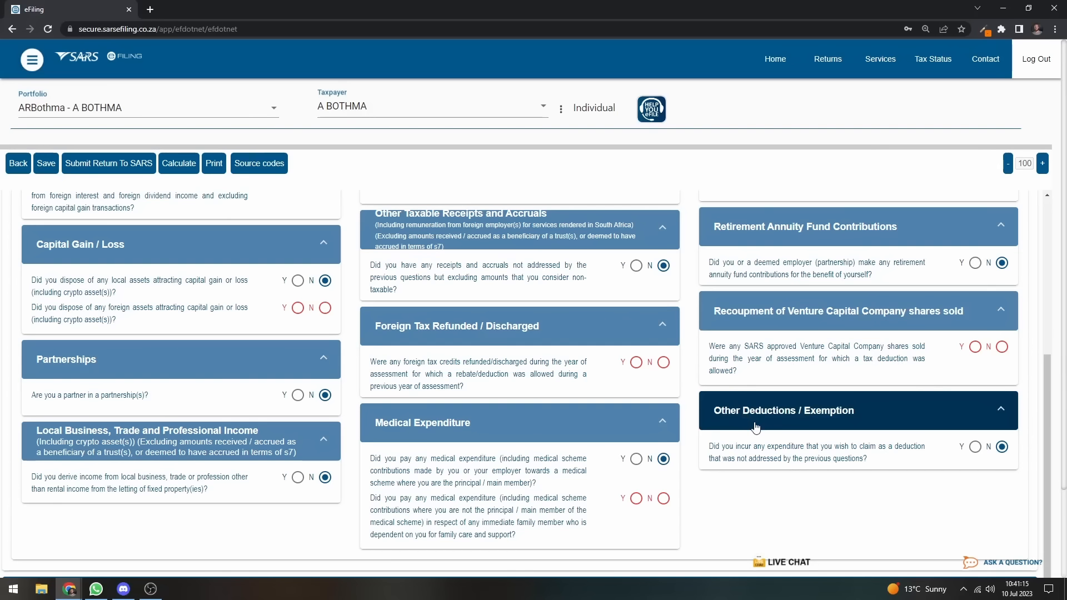
scroll(862, 415, "down", 2)
scroll(526, 441, "down", 2)
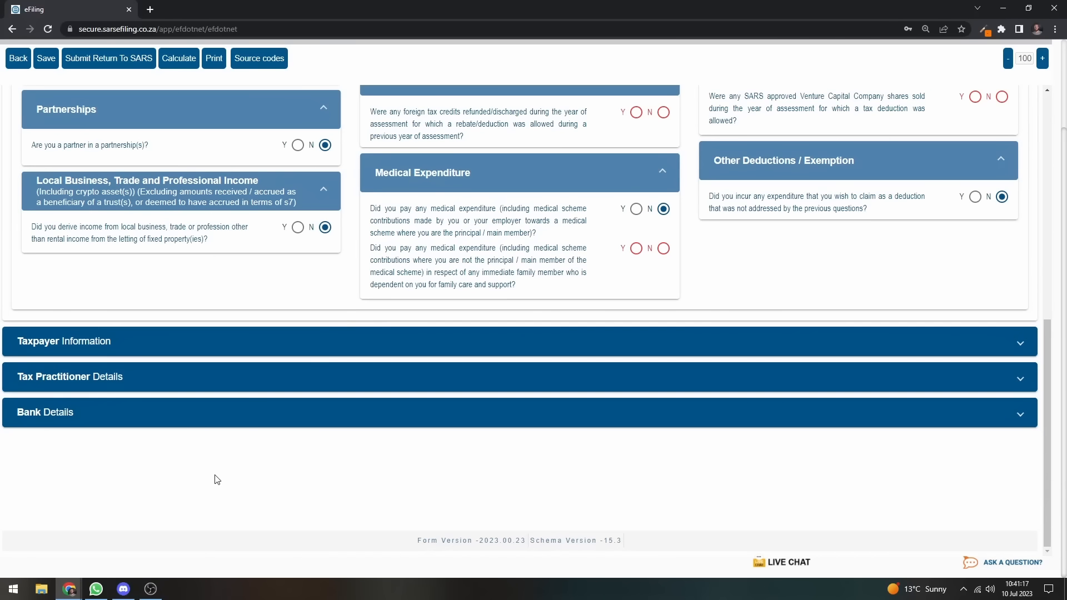
scroll(216, 479, "up", 4)
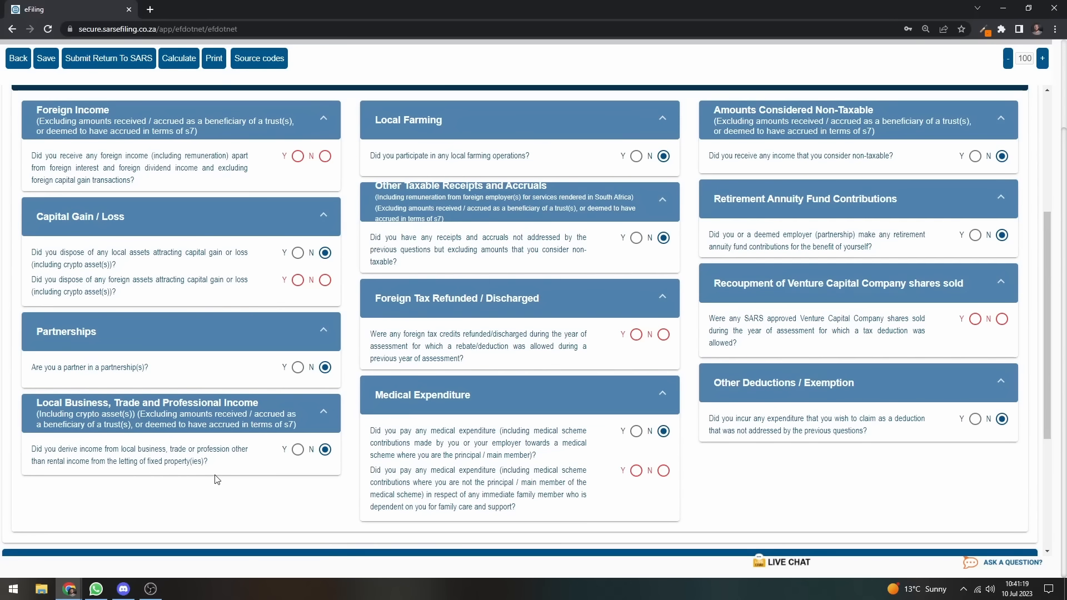
scroll(217, 479, "up", 2)
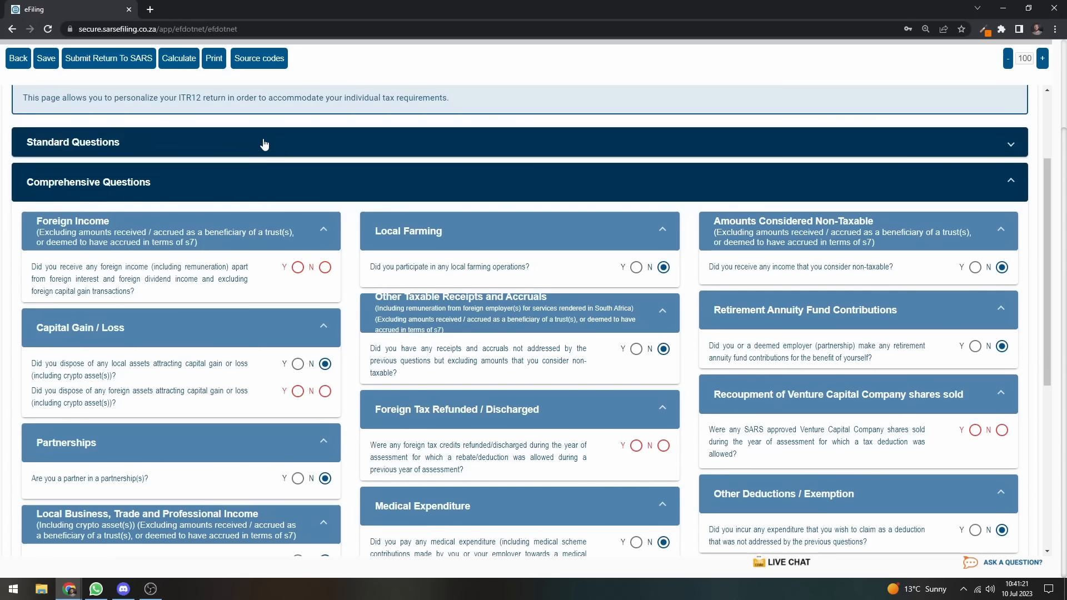
Change the answer on other income and other allowable expenses back to No and collapse the Form Wizard
left_click(264, 144)
scroll(545, 270, "down", 8)
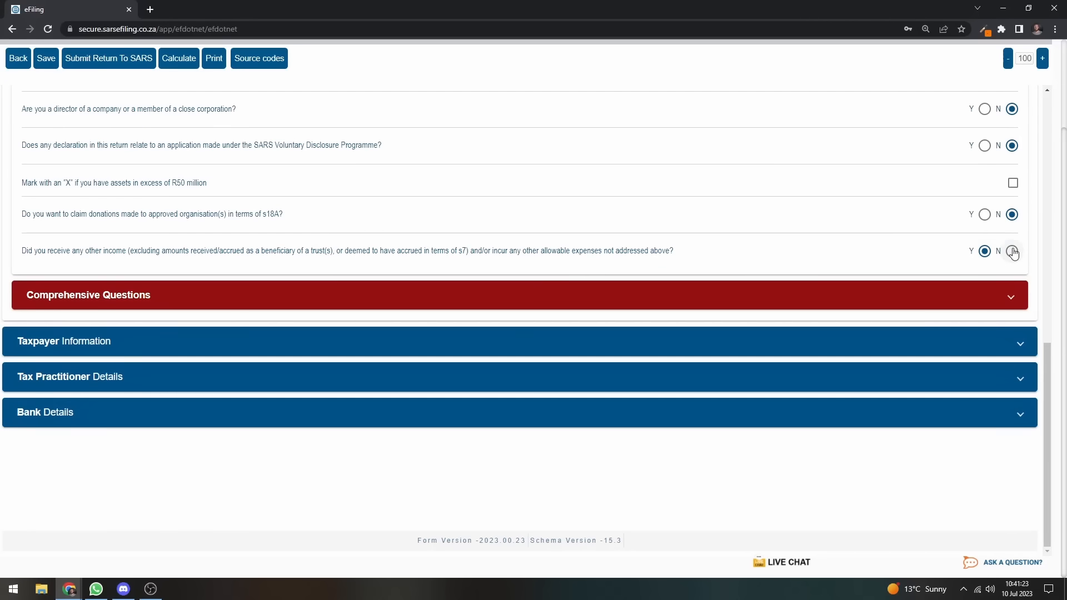
left_click(1012, 252)
left_click(578, 365)
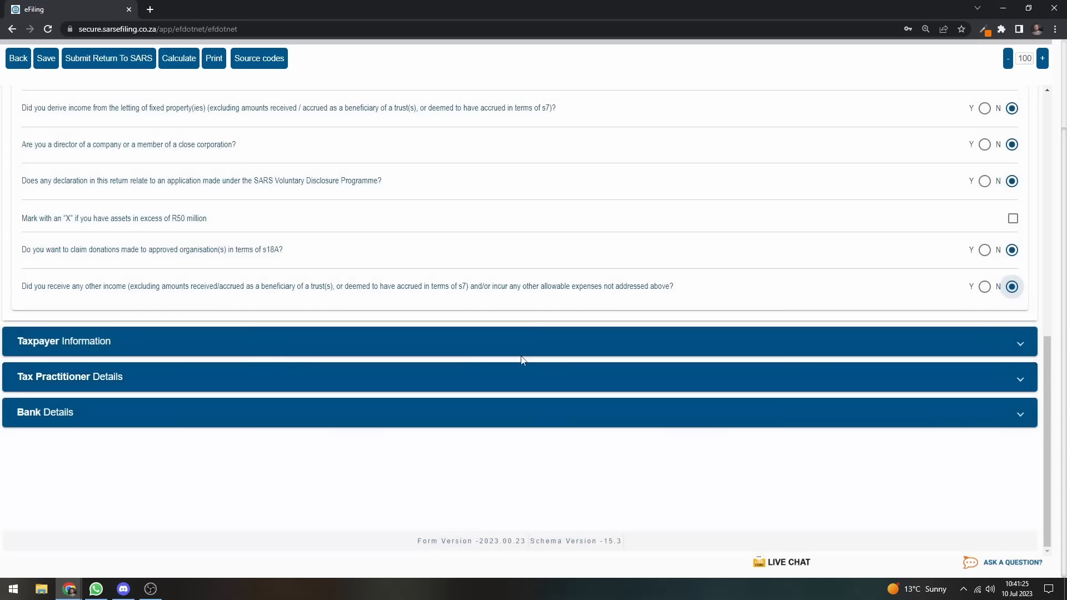
scroll(411, 345, "up", 10)
left_click(378, 294)
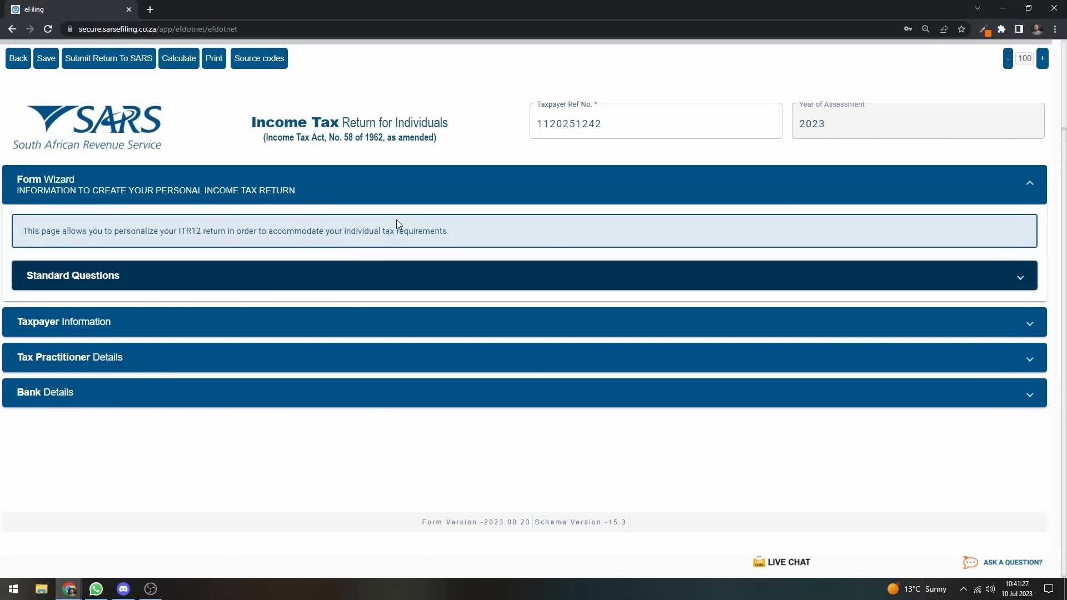
left_click(407, 191)
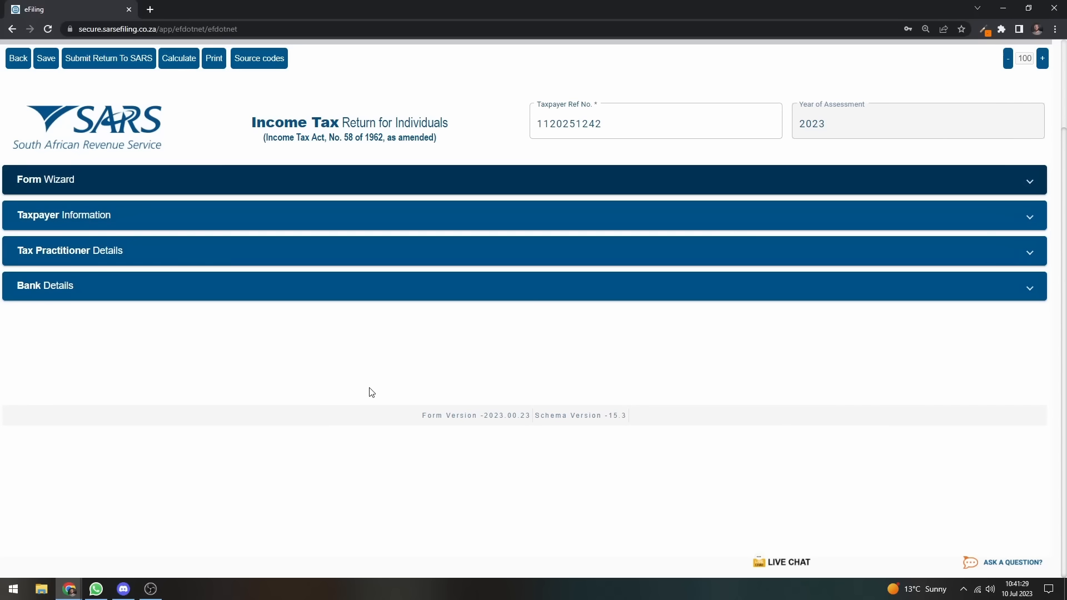
scroll(371, 384, "up", 2)
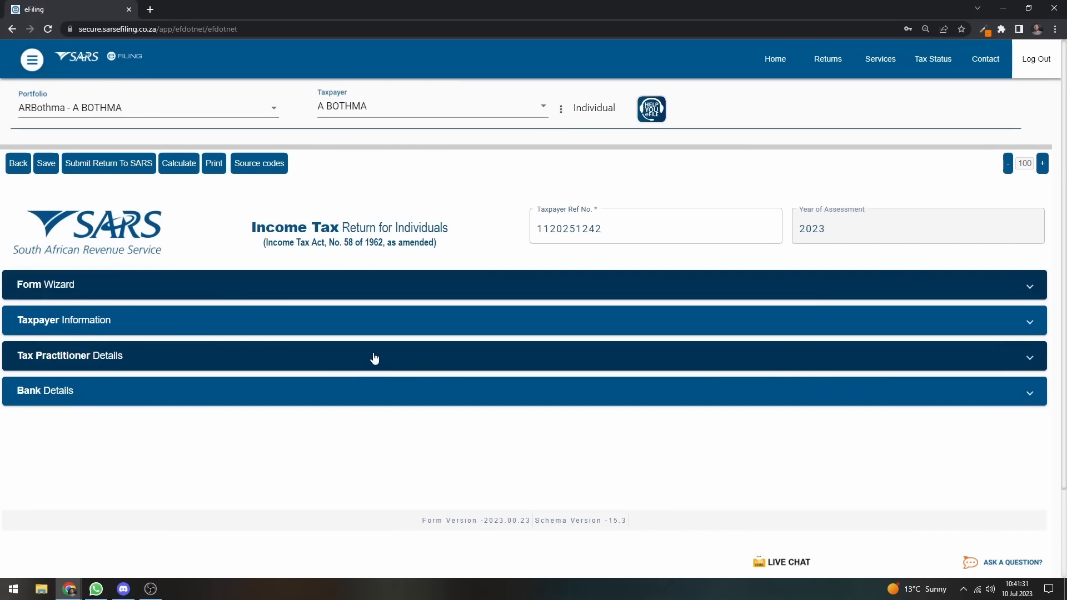